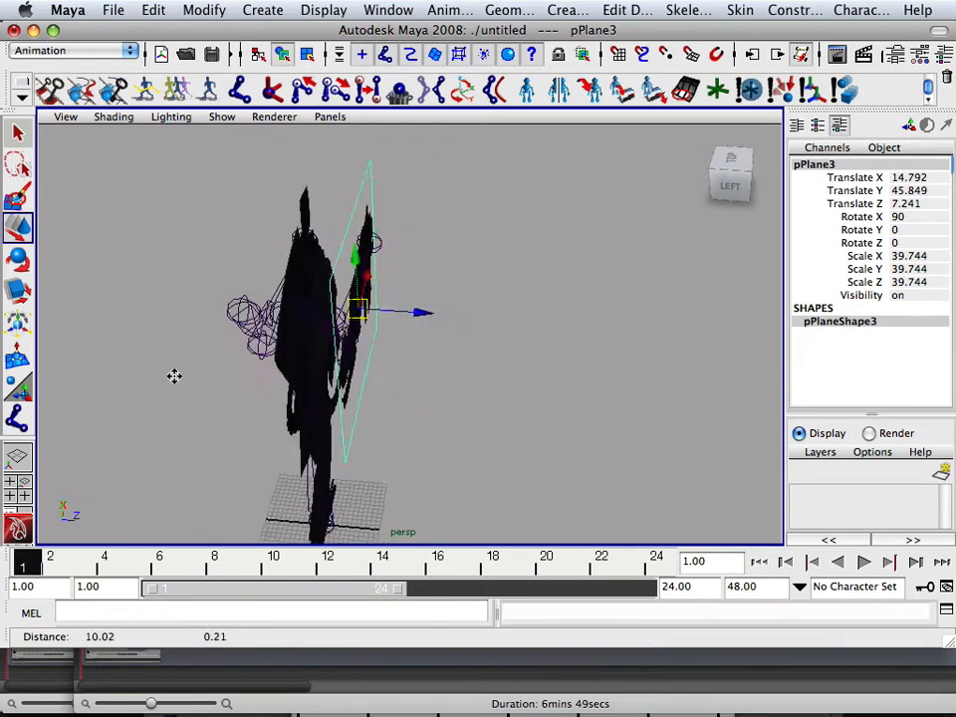
Switch to the Polygons menu set and reverse the normals of pPlane4.
left_click_drag(174, 376, 186, 367, "alt")
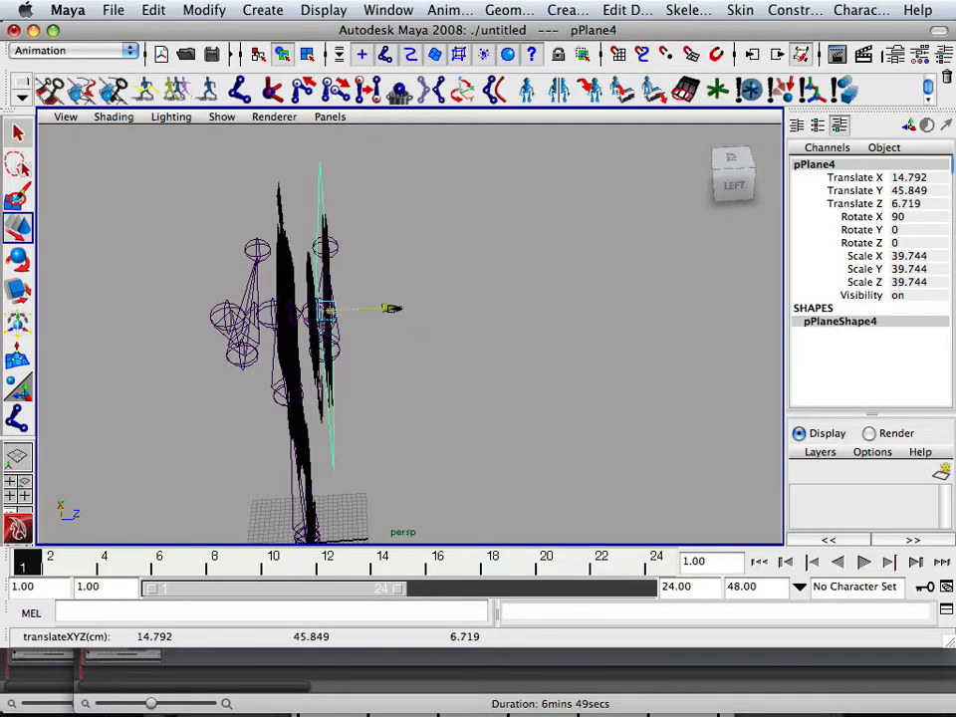
mouse_move(390, 307)
left_mouse_down("alt")
mouse_move(303, 345)
mouse_move(335, 309)
left_mouse_up("alt")
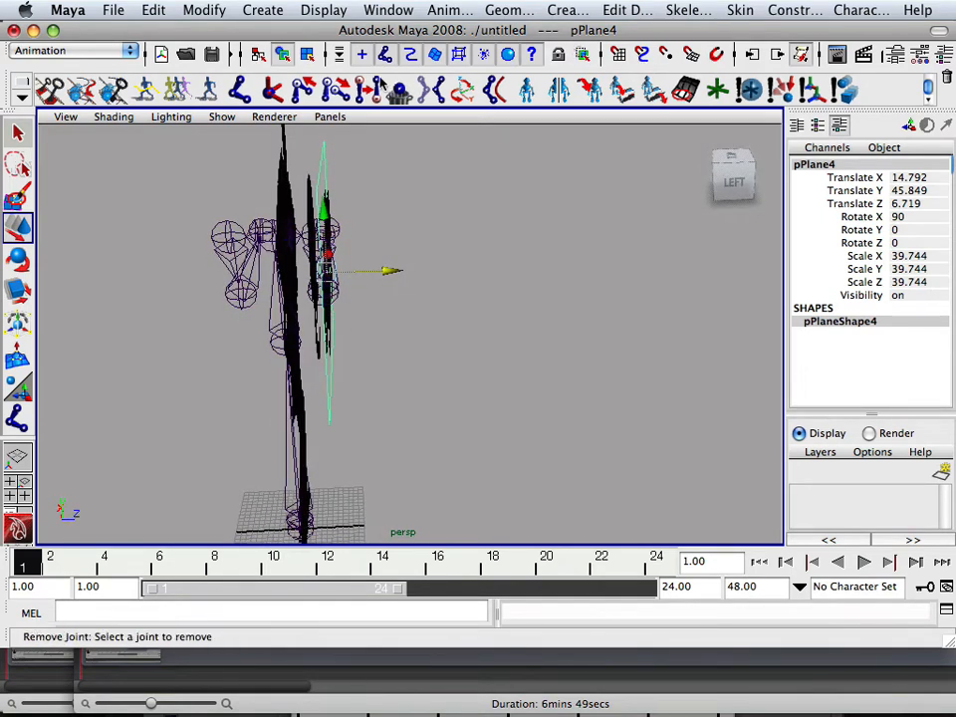
left_click(121, 55)
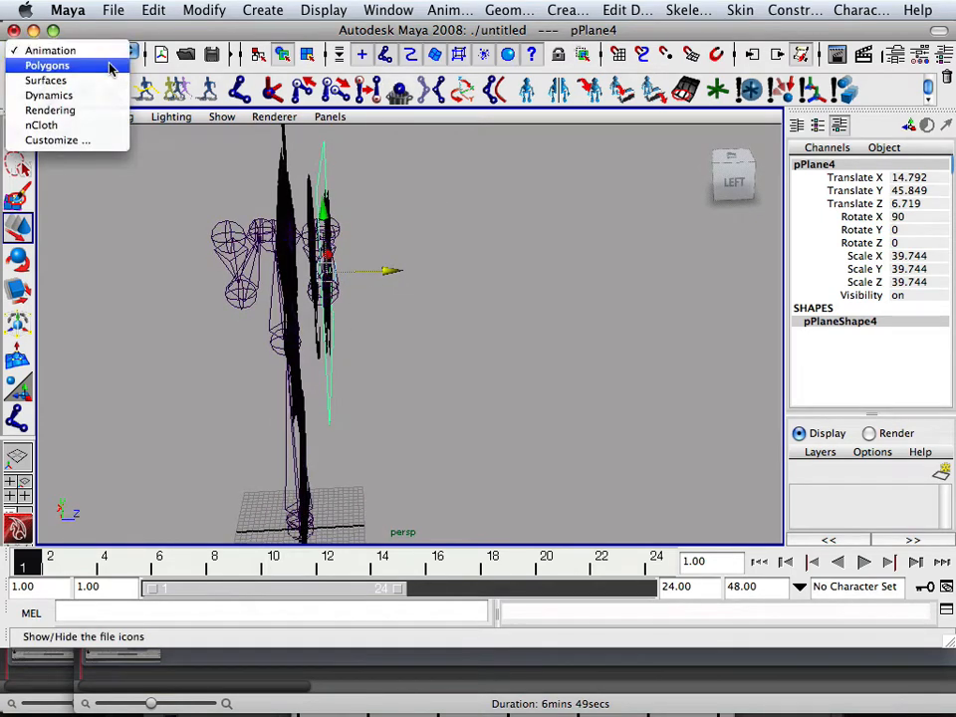
left_click(47, 66)
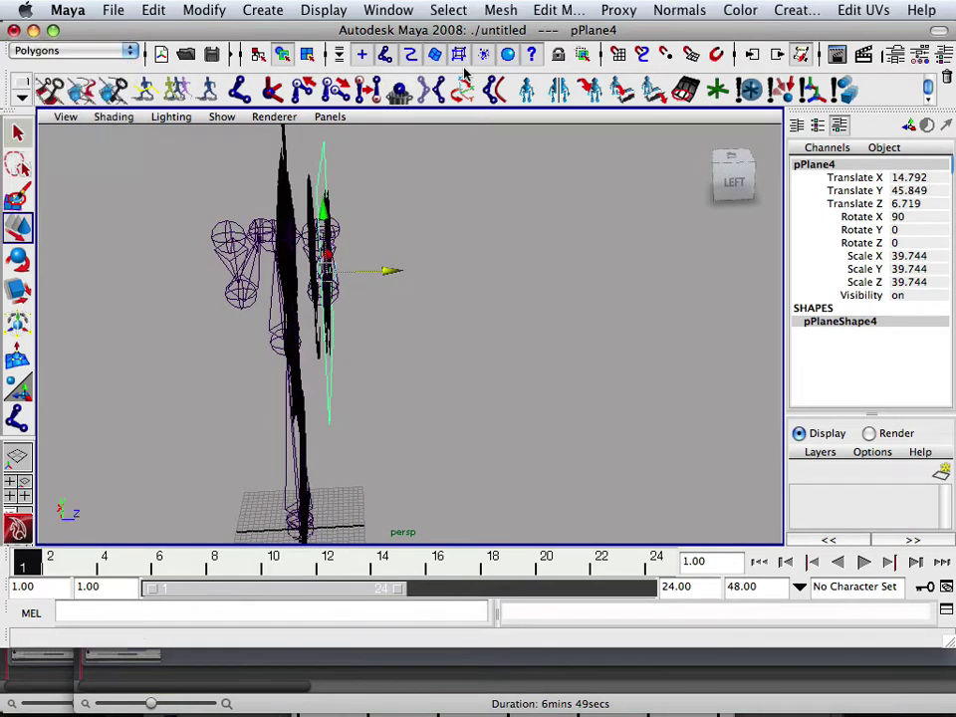
left_click(675, 11)
left_click(697, 168)
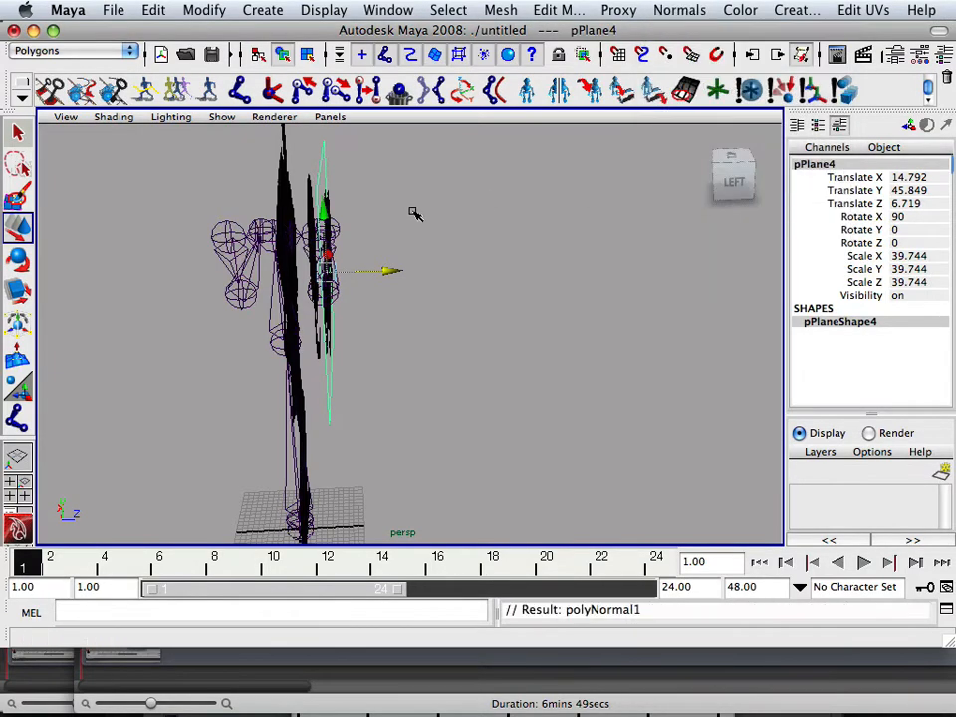
Select the larger pPlane1 card and duplicate it as pPlane5.
mouse_move(416, 213)
left_mouse_down("alt")
mouse_move(346, 227)
mouse_move(396, 228)
mouse_move(319, 221)
left_mouse_up("alt")
left_click(401, 233, "alt")
mouse_move(386, 219)
left_mouse_down("alt")
mouse_move(306, 207)
mouse_move(418, 239)
mouse_move(357, 217)
left_mouse_up("alt")
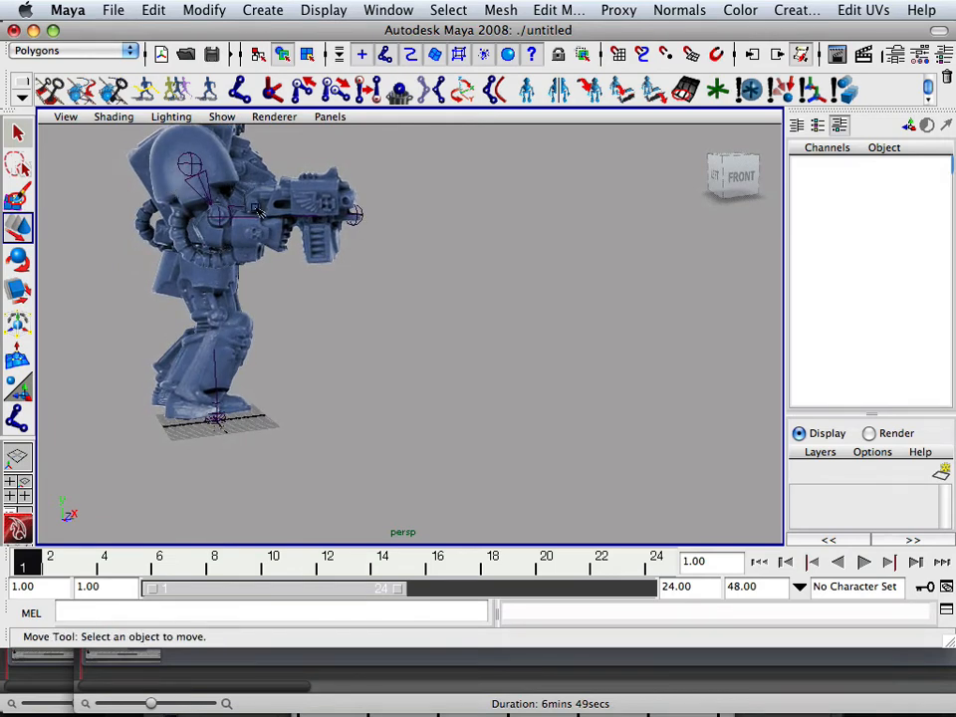
middle_click_drag(257, 207, 269, 239, "alt")
mouse_move(279, 249)
left_mouse_down("alt")
mouse_move(314, 286)
mouse_move(394, 312)
mouse_move(361, 346)
mouse_move(242, 304)
mouse_move(224, 285)
mouse_move(231, 276)
left_mouse_up("alt")
left_click(242, 304)
left_click(224, 285)
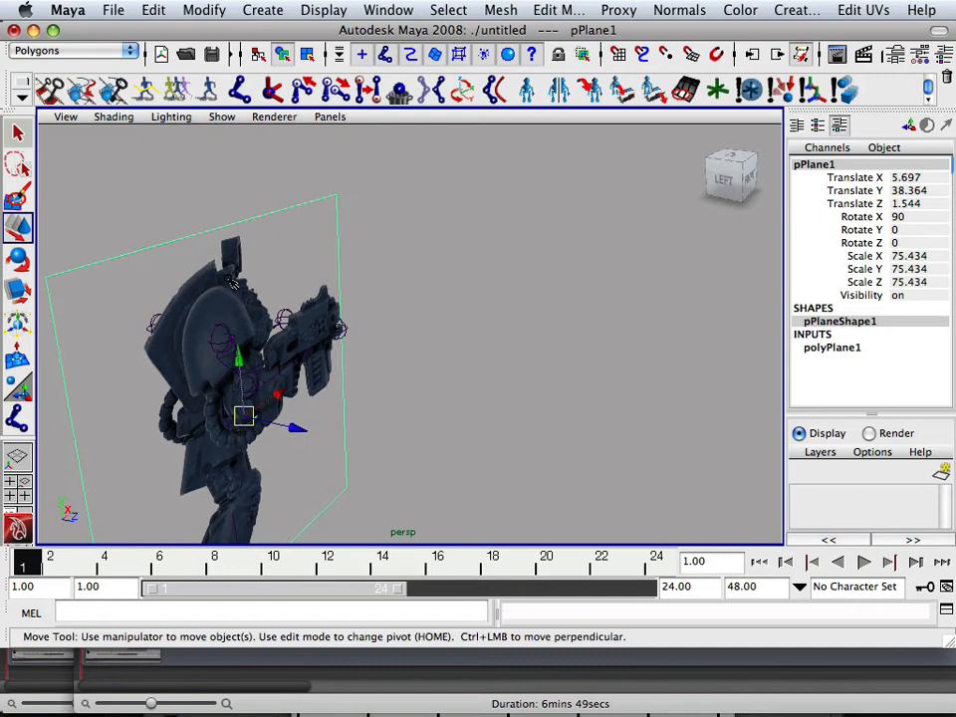
key("ctrl+d")
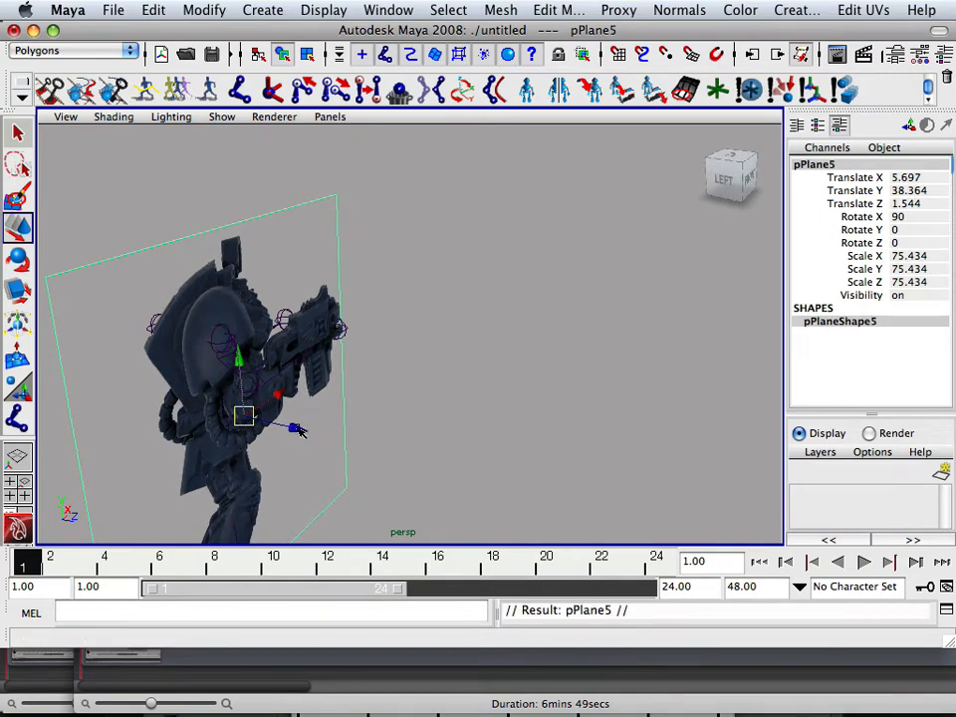
Nudge pPlane5 slightly along Z and reverse its normals so its face shades.
left_click_drag(299, 431, 297, 430)
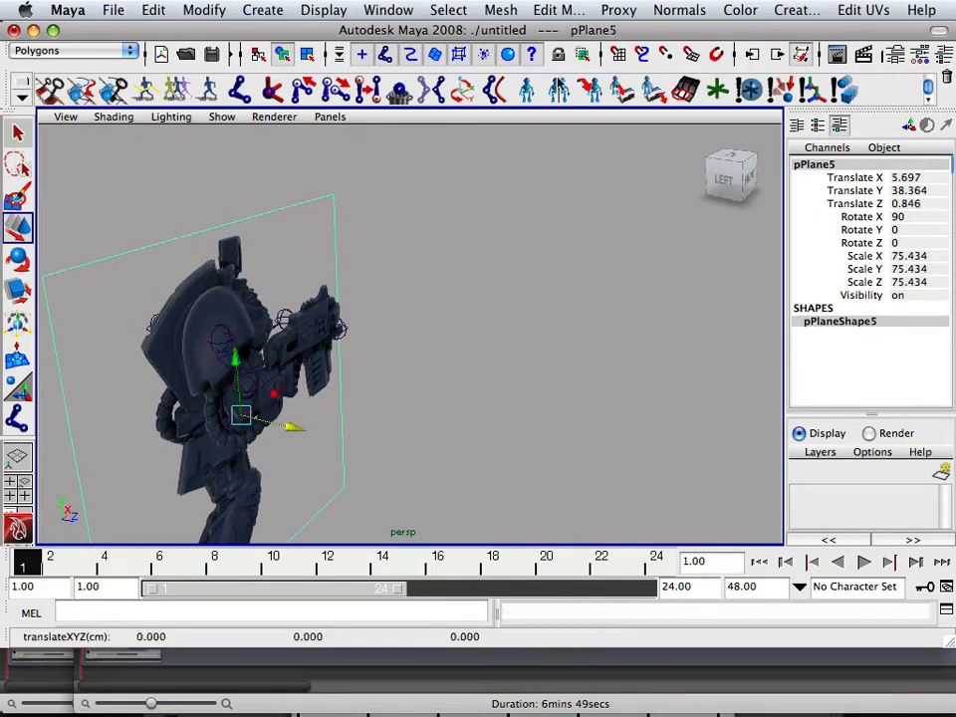
left_click(680, 10)
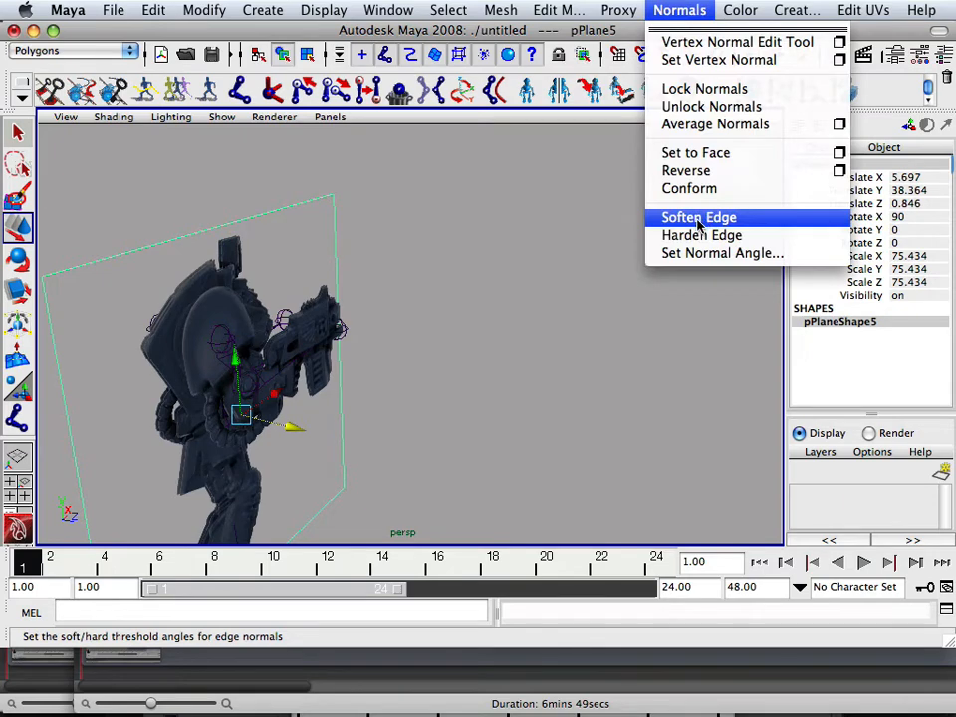
left_click(697, 170)
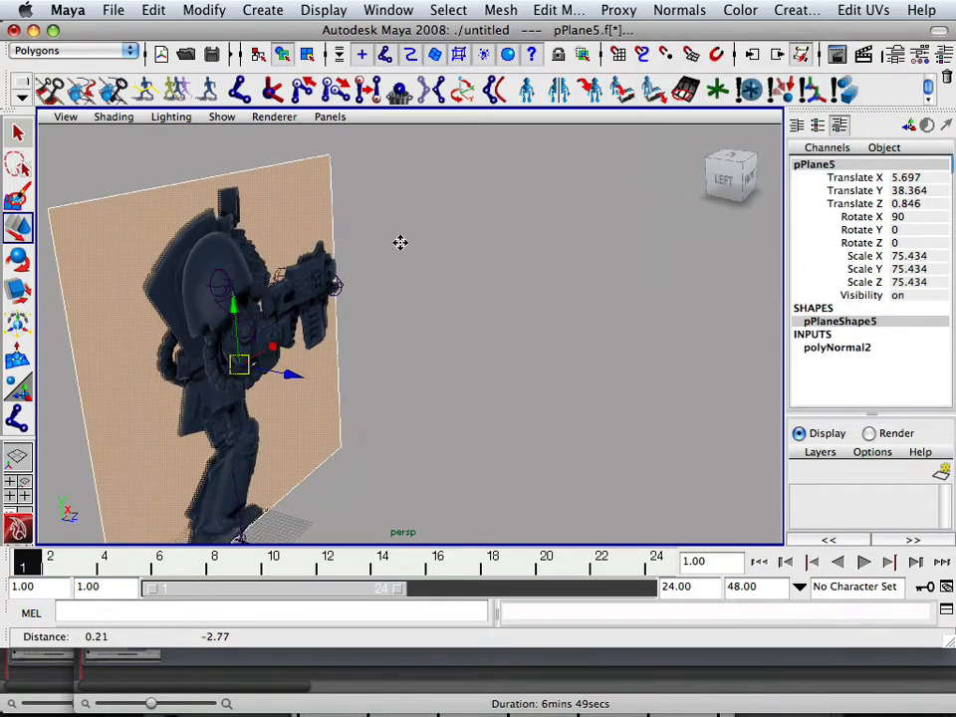
mouse_move(400, 243)
left_mouse_down("alt")
mouse_move(468, 243)
mouse_move(413, 250)
left_mouse_up("alt")
left_click(435, 243)
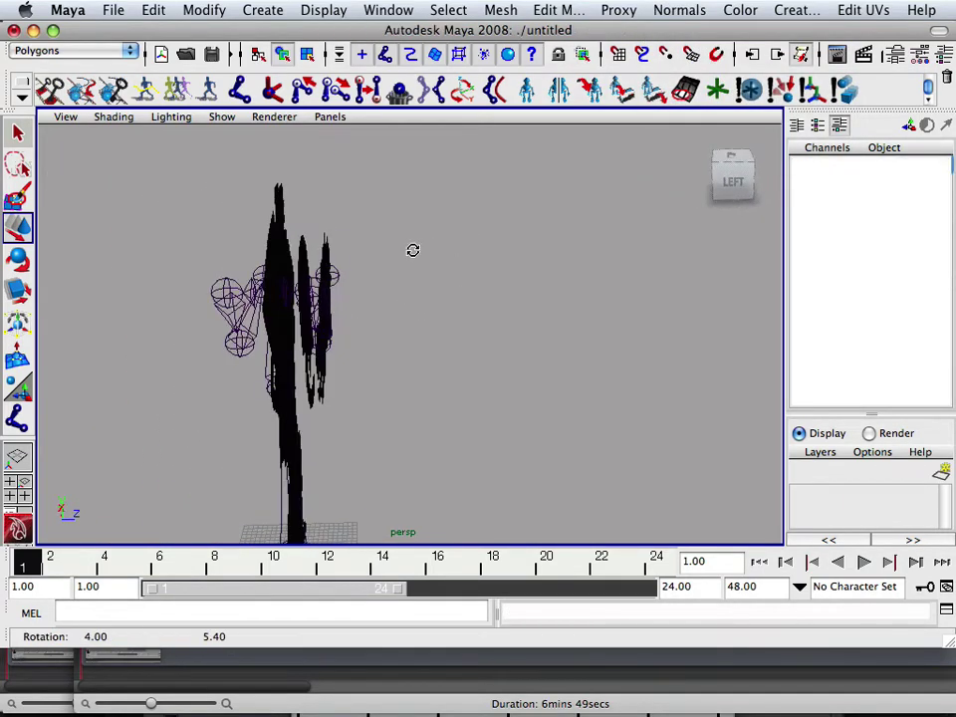
Duplicate pPlane4 as pPlane7 and move it to the robot's other side, fine-tuning Z in top view.
left_click(324, 241)
key("ctrl+d")
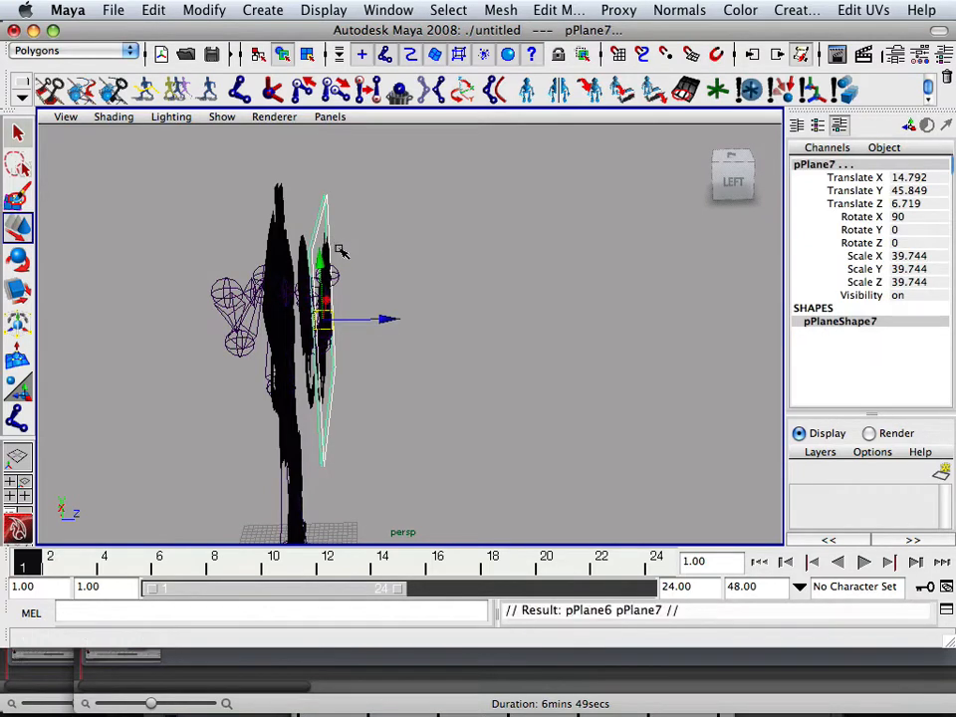
mouse_move(388, 319)
left_mouse_down()
mouse_move(299, 318)
mouse_move(311, 297)
mouse_move(321, 304)
left_mouse_up()
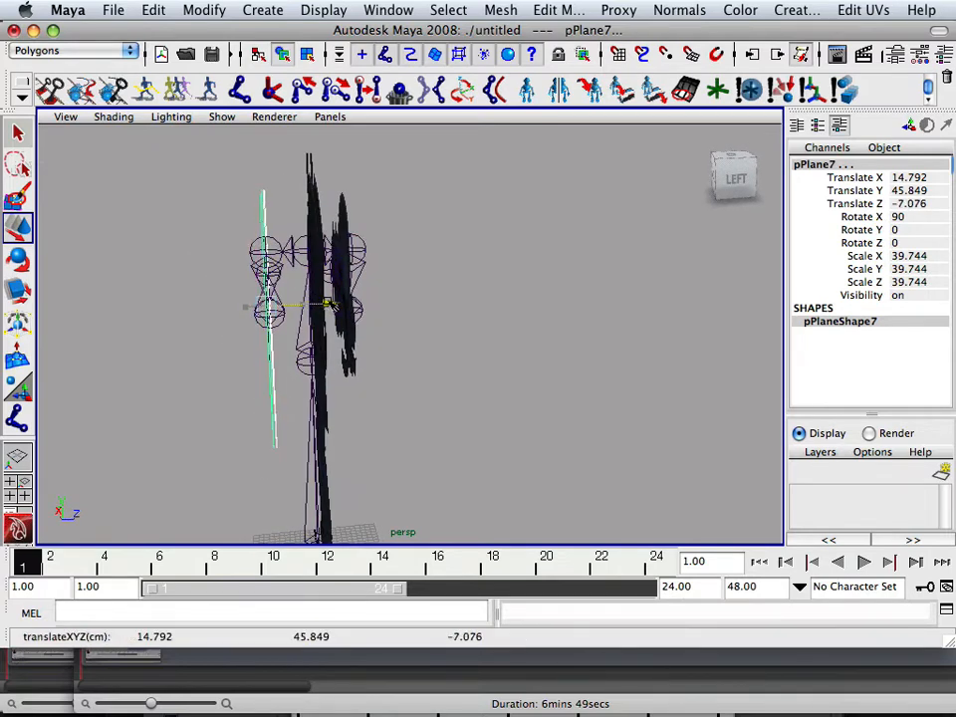
key("space")
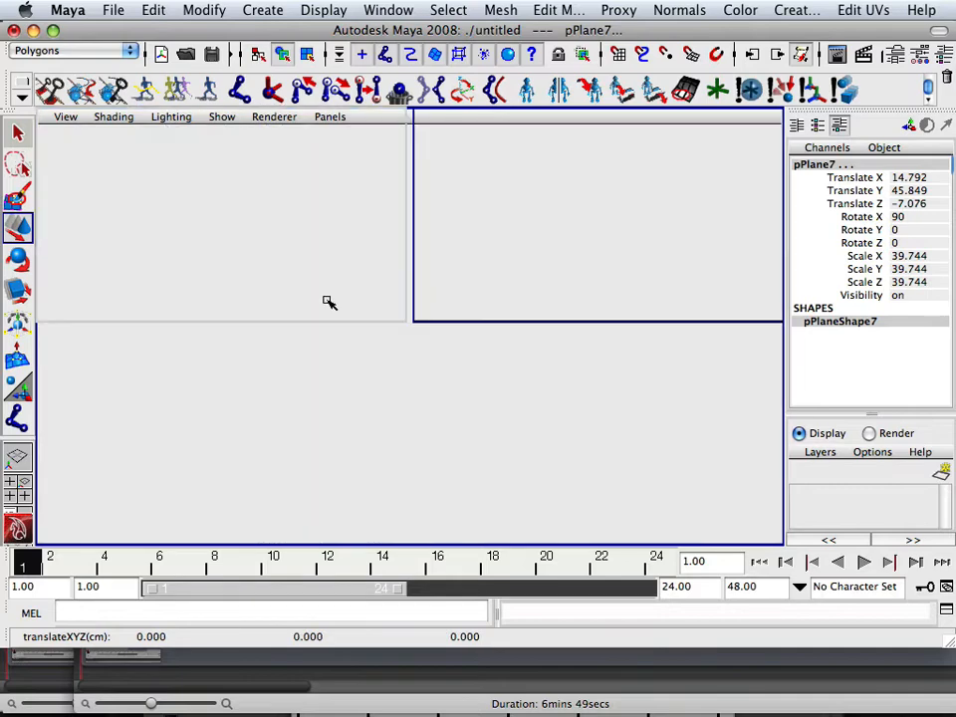
key("space")
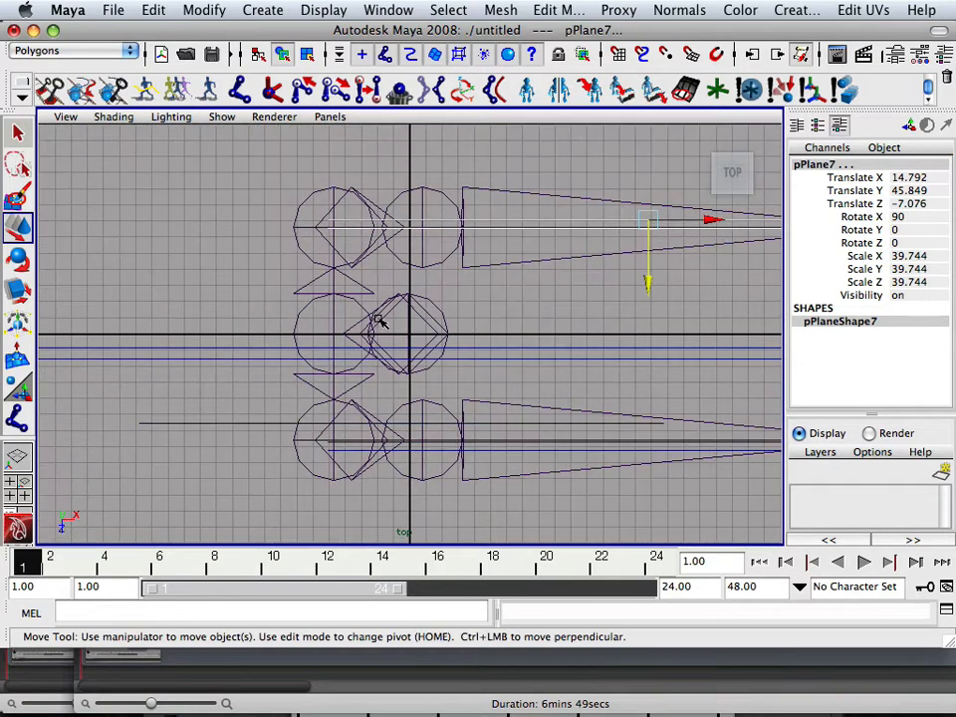
scroll(378, 327, "down", 3)
left_click_drag(580, 315, 580, 320)
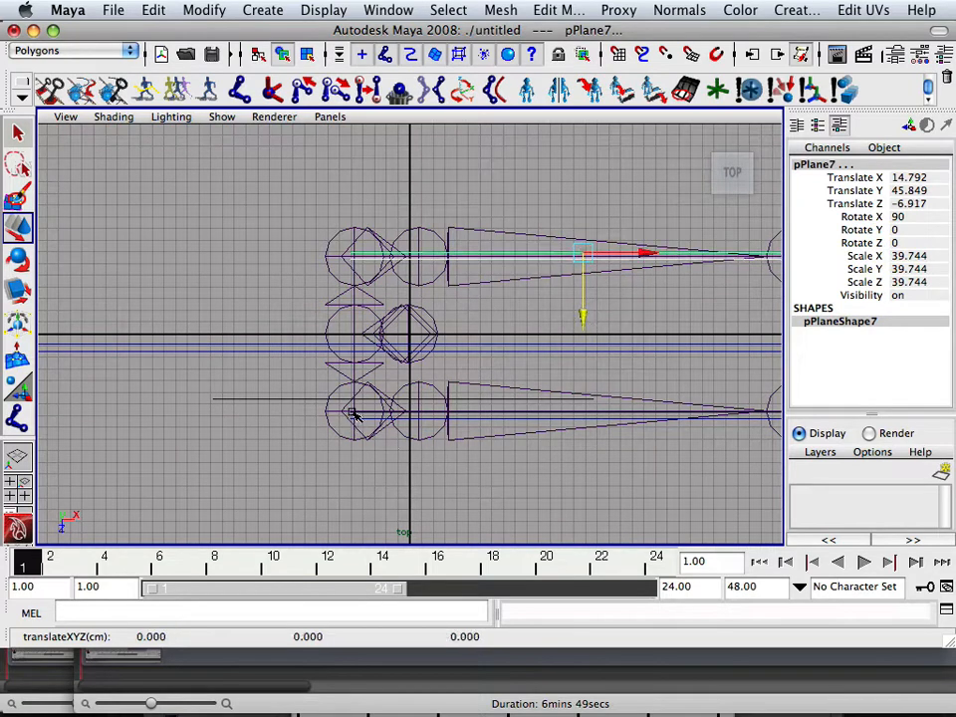
Duplicate pPlane2 as pPlane8 placed at Z -5.121 and return to perspective view.
left_click(301, 401)
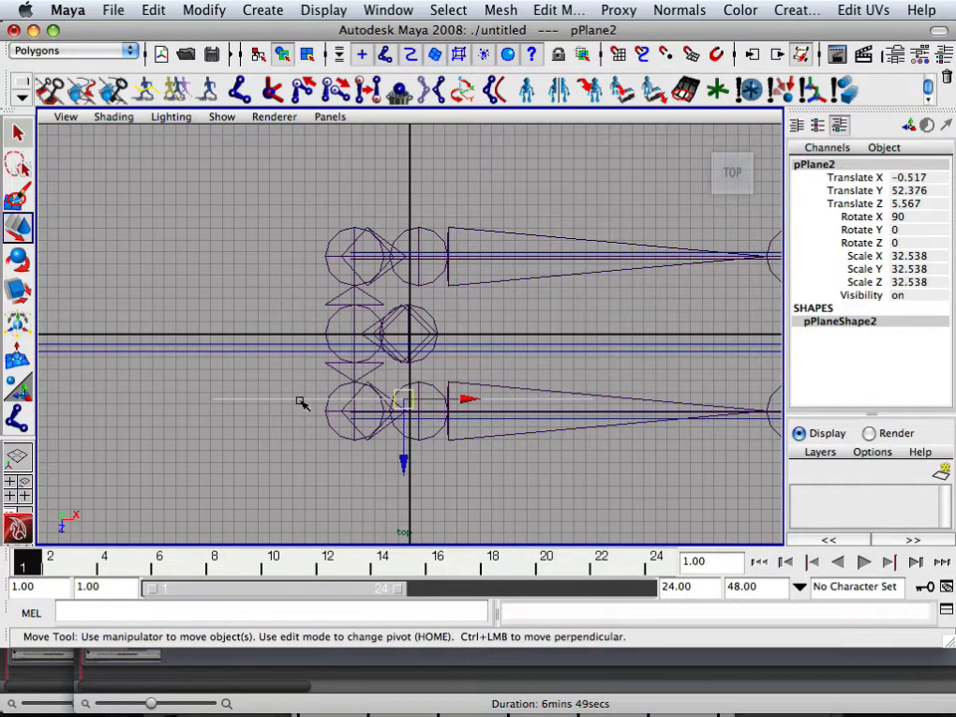
key("ctrl+d")
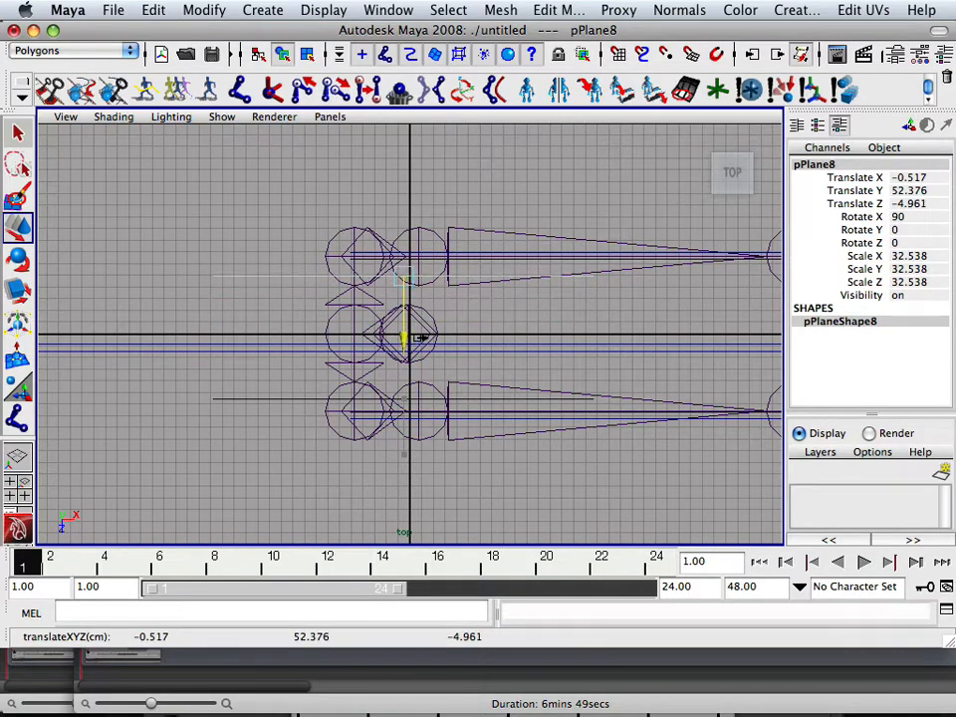
key("space")
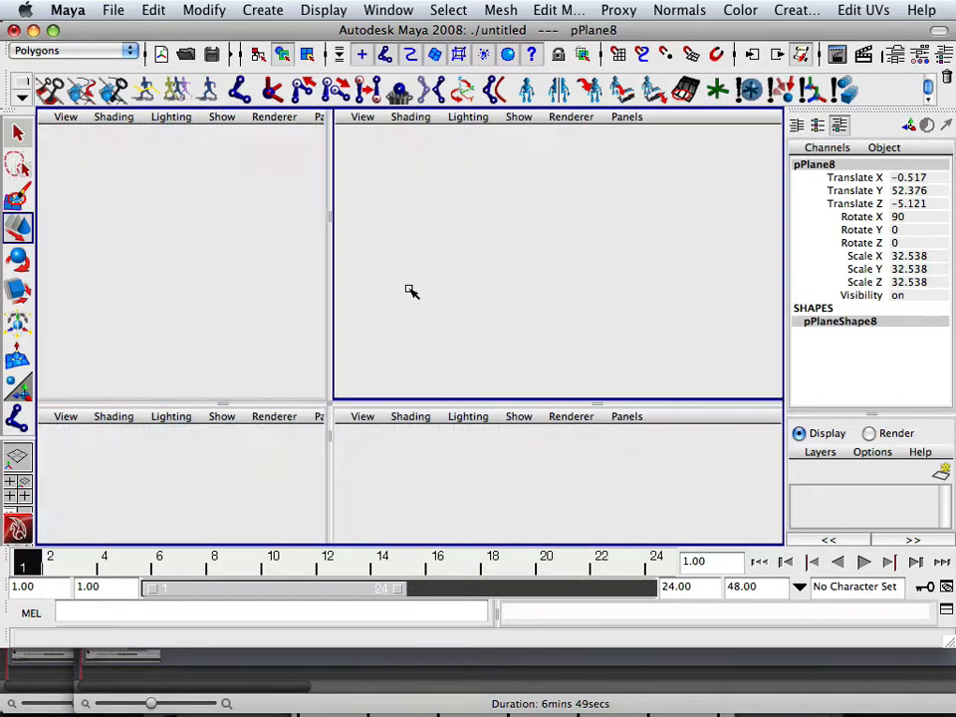
key("space")
mouse_move(410, 288)
left_mouse_down("alt")
mouse_move(360, 329)
mouse_move(344, 296)
left_mouse_up("alt")
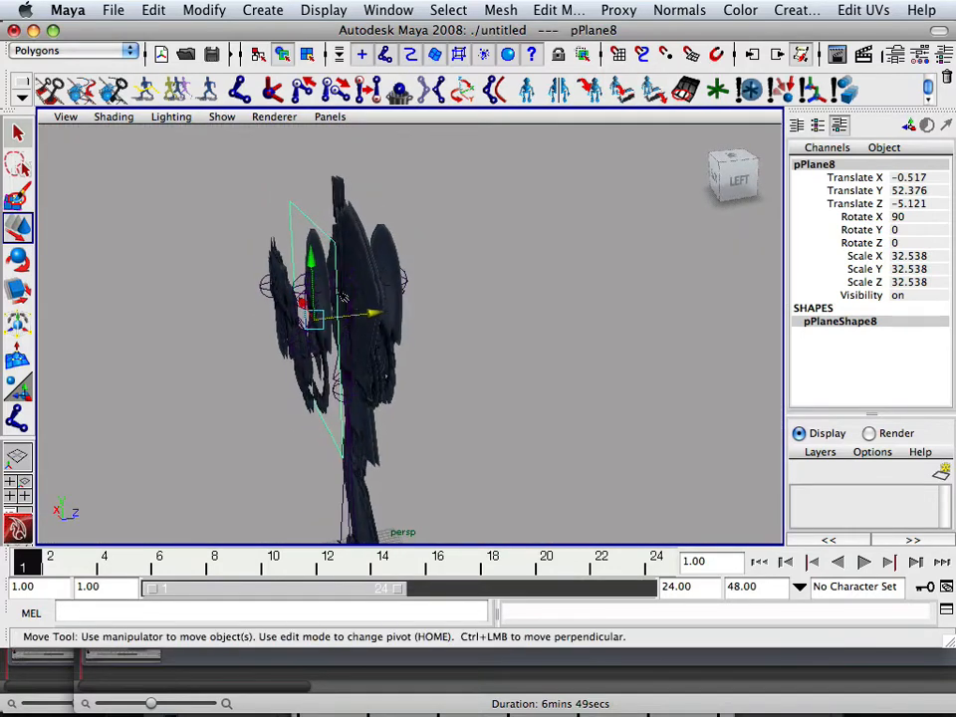
Reverse the normals of pPlane8 and clear the selection.
left_click(679, 10)
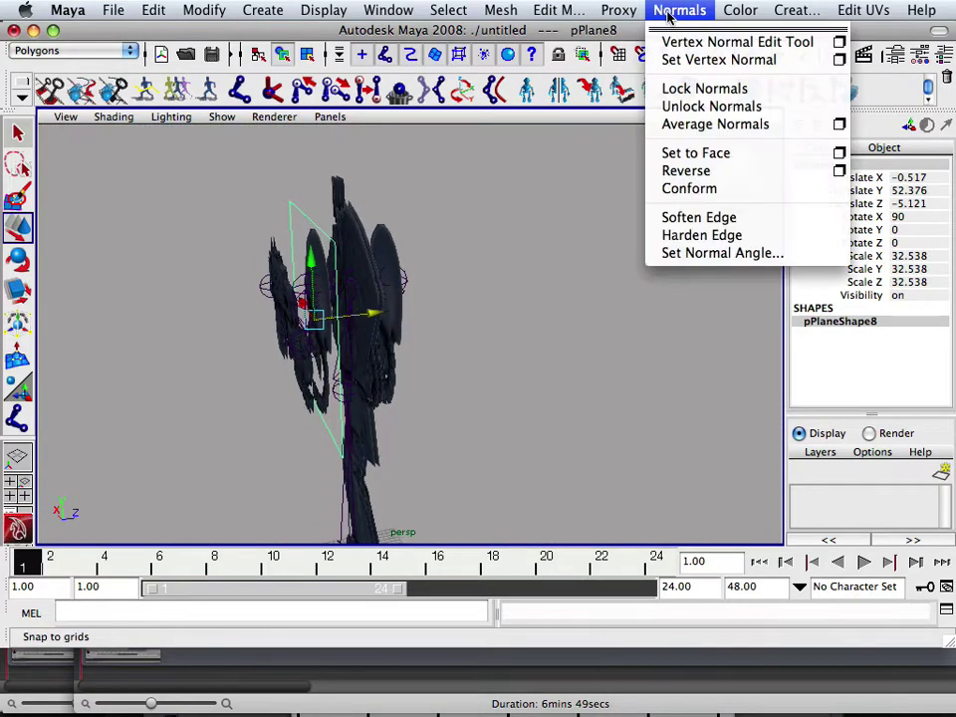
left_click(685, 171)
left_click(458, 284)
mouse_move(454, 282)
left_mouse_down("alt")
mouse_move(403, 285)
mouse_move(516, 282)
mouse_move(329, 340)
left_mouse_up("alt")
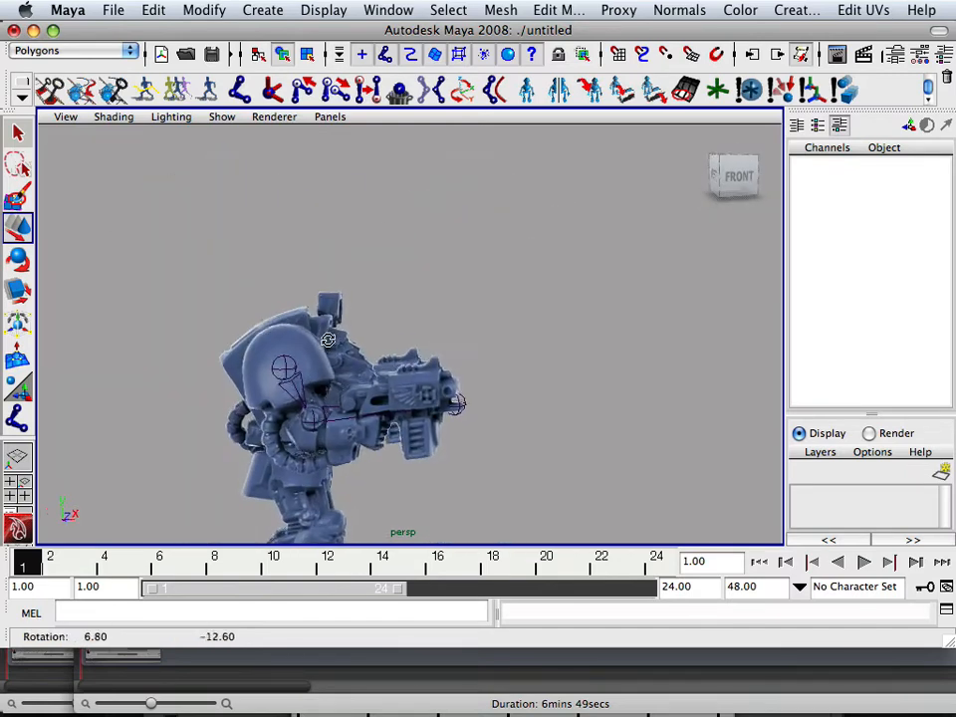
middle_click_drag(329, 341, 299, 278, "alt")
left_click(308, 298)
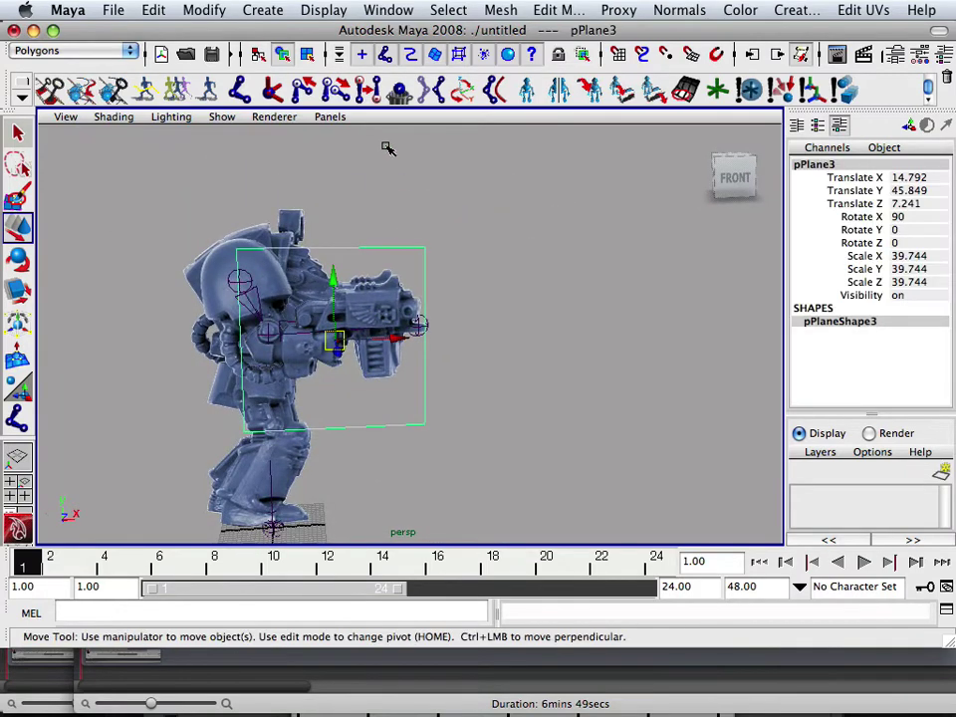
left_click(324, 10)
mouse_move(336, 217)
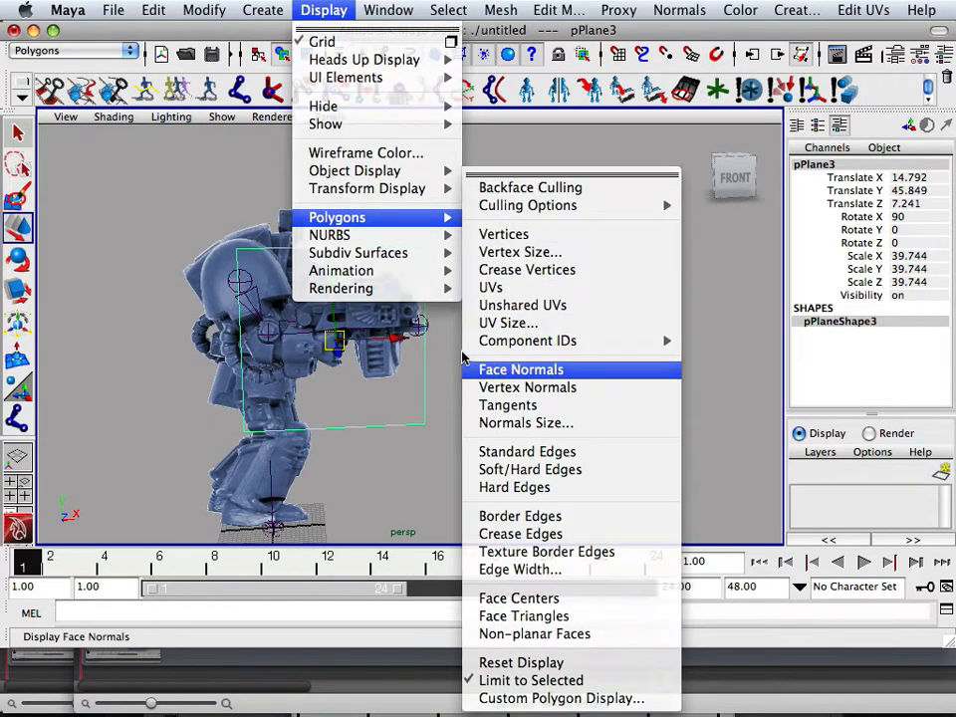
left_click(521, 369)
mouse_move(449, 347)
left_mouse_down("alt")
mouse_move(302, 340)
mouse_move(269, 346)
mouse_move(254, 370)
left_mouse_up("alt")
mouse_move(439, 344)
left_mouse_down("alt")
mouse_move(398, 339)
mouse_move(478, 318)
mouse_move(445, 331)
mouse_move(495, 343)
left_mouse_up("alt")
left_click(388, 350)
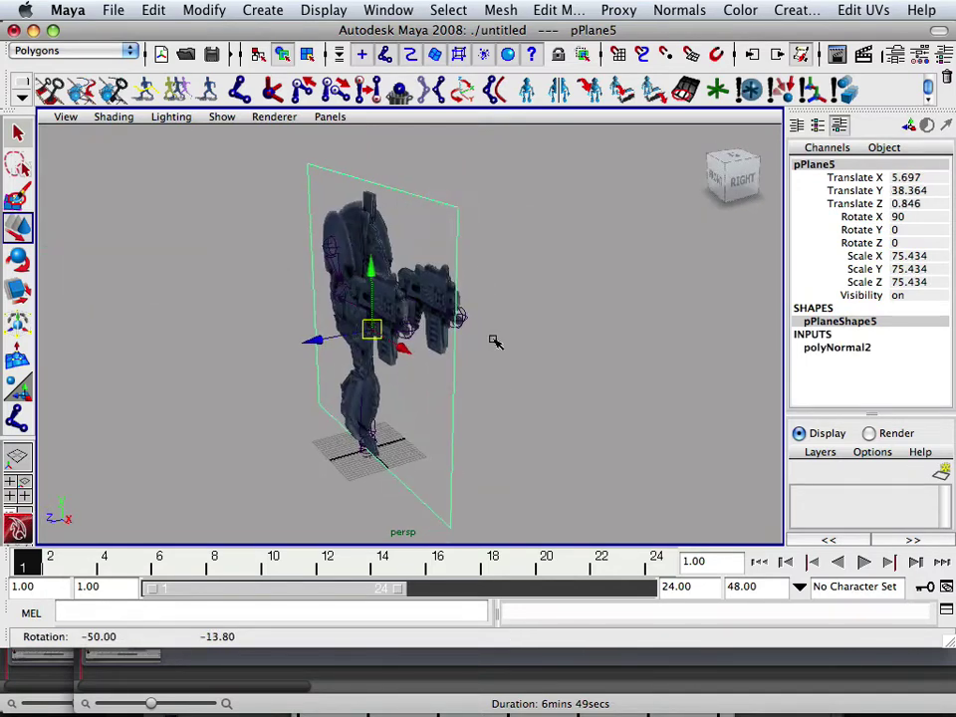
left_click_drag(390, 257, 518, 314, "alt")
right_click_drag(518, 314, 468, 317, "alt")
mouse_move(468, 316)
left_mouse_down("alt")
mouse_move(529, 341)
mouse_move(588, 333)
mouse_move(504, 310)
left_mouse_up("alt")
left_click(402, 267)
left_click(458, 339)
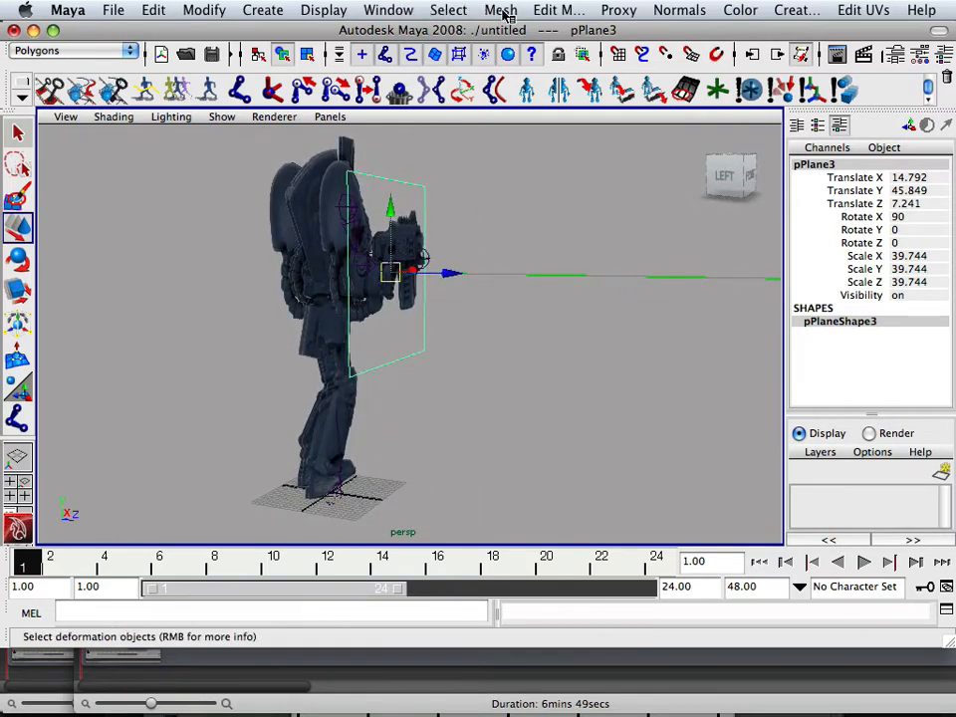
left_click(448, 10)
mouse_move(336, 217)
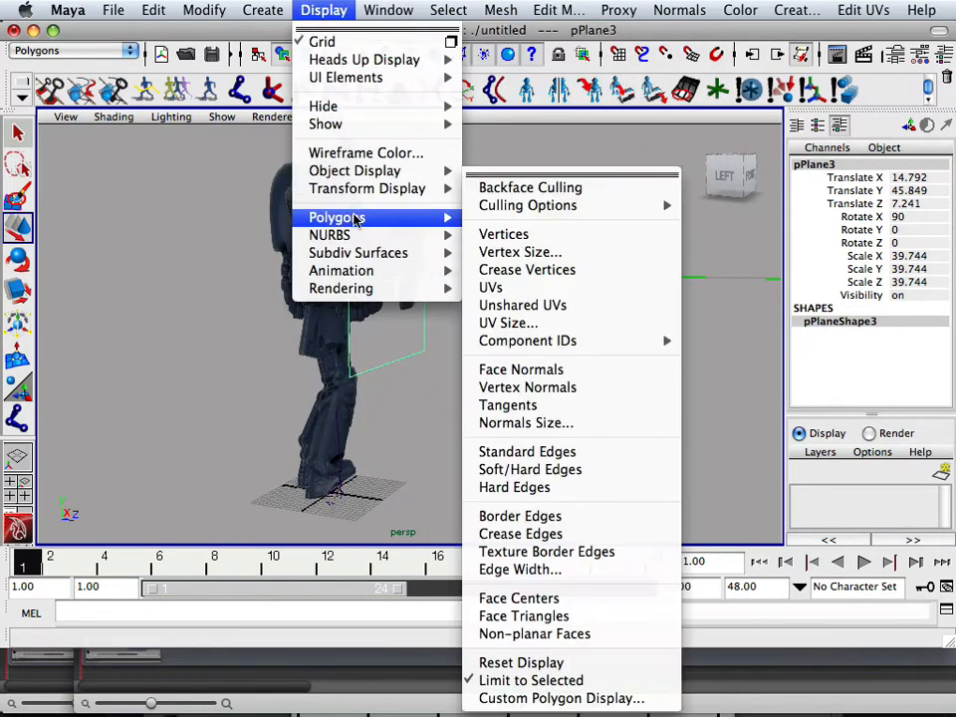
left_click(521, 370)
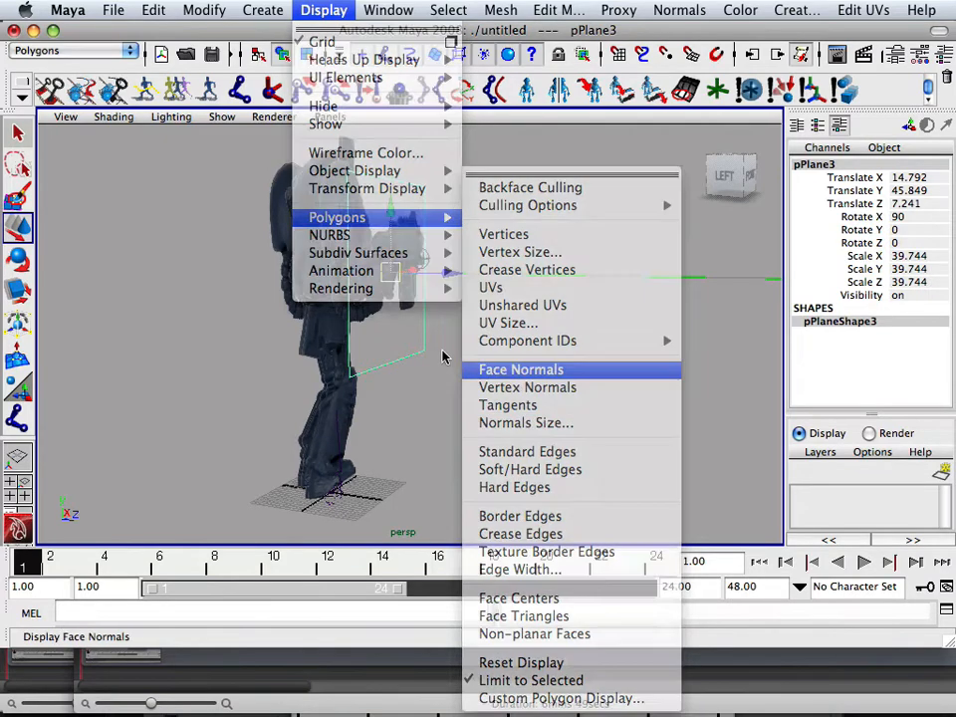
mouse_move(476, 301)
left_mouse_down("alt")
mouse_move(460, 328)
mouse_move(315, 342)
mouse_move(398, 339)
mouse_move(428, 364)
mouse_move(591, 367)
mouse_move(308, 374)
mouse_move(424, 359)
mouse_move(341, 314)
mouse_move(273, 324)
mouse_move(625, 359)
mouse_move(577, 334)
mouse_move(637, 345)
mouse_move(638, 334)
left_mouse_up("alt")
mouse_move(518, 409)
left_mouse_down("alt")
mouse_move(478, 335)
mouse_move(508, 329)
mouse_move(483, 349)
mouse_move(385, 349)
mouse_move(396, 329)
left_mouse_up("alt")
left_click_drag(491, 342, 583, 340, "alt")
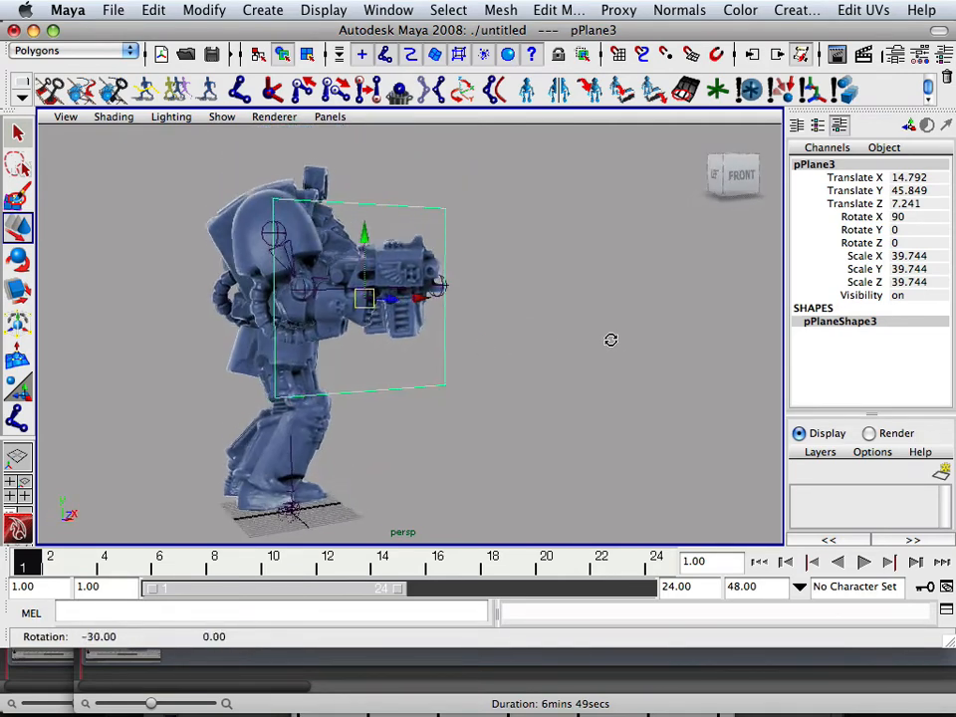
mouse_move(488, 329)
left_mouse_down("alt")
mouse_move(602, 339)
mouse_move(433, 334)
mouse_move(399, 322)
mouse_move(385, 360)
mouse_move(514, 339)
mouse_move(431, 335)
left_mouse_up("alt")
right_click_drag(431, 335, 448, 318, "alt")
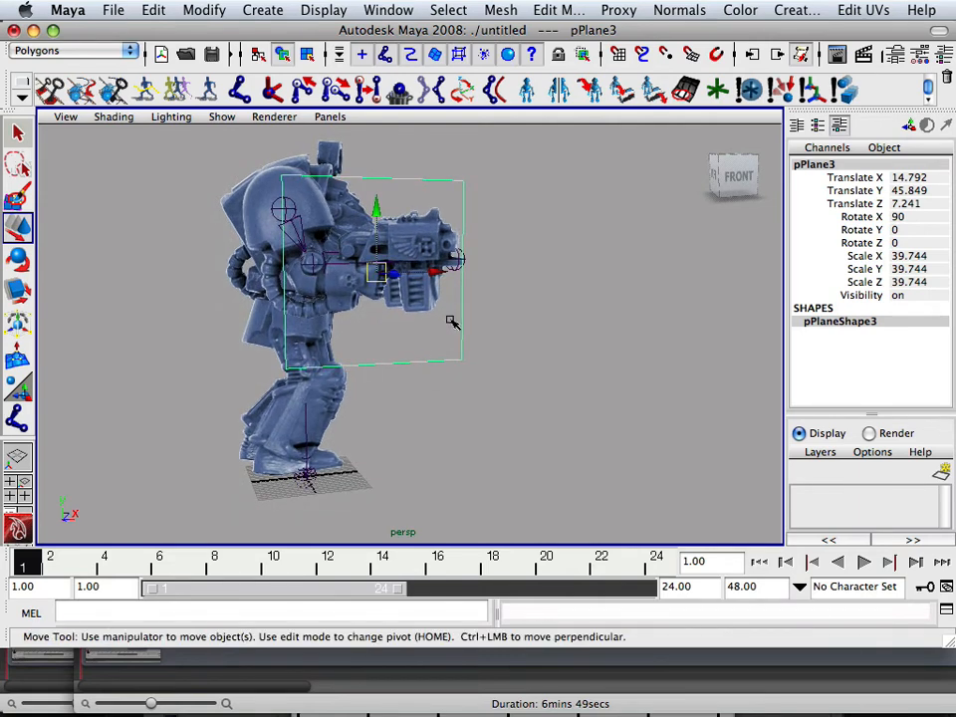
mouse_move(453, 322)
left_mouse_down("alt")
mouse_move(388, 303)
mouse_move(528, 369)
mouse_move(336, 347)
mouse_move(399, 339)
mouse_move(374, 342)
left_mouse_up("alt")
left_click(517, 385)
key("5")
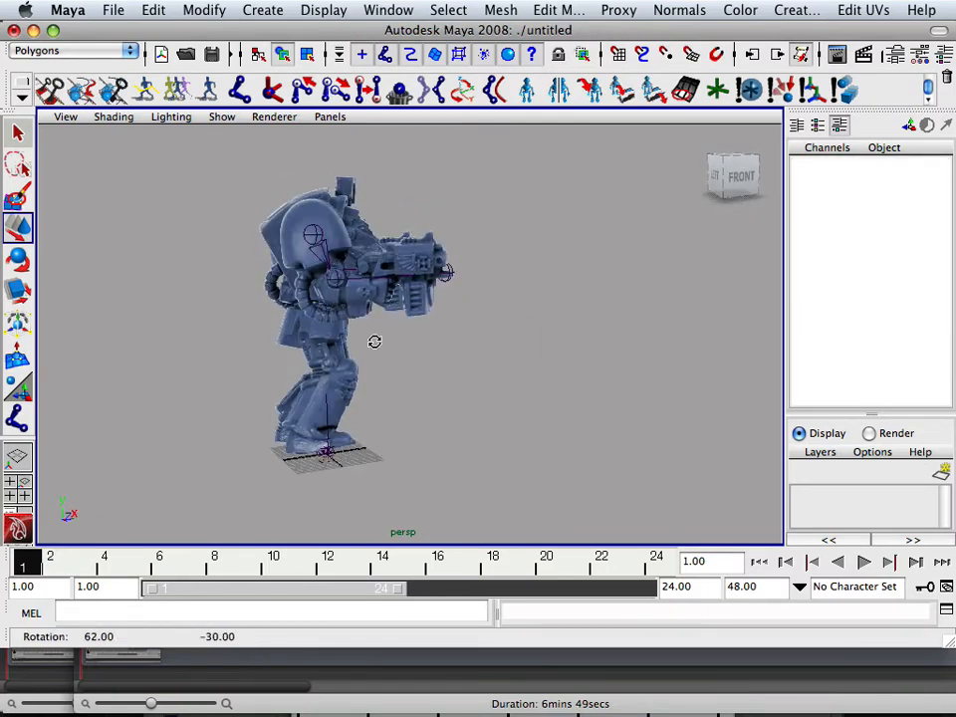
middle_click_drag(436, 431, 518, 373, "alt")
left_click_drag(517, 374, 428, 366, "alt")
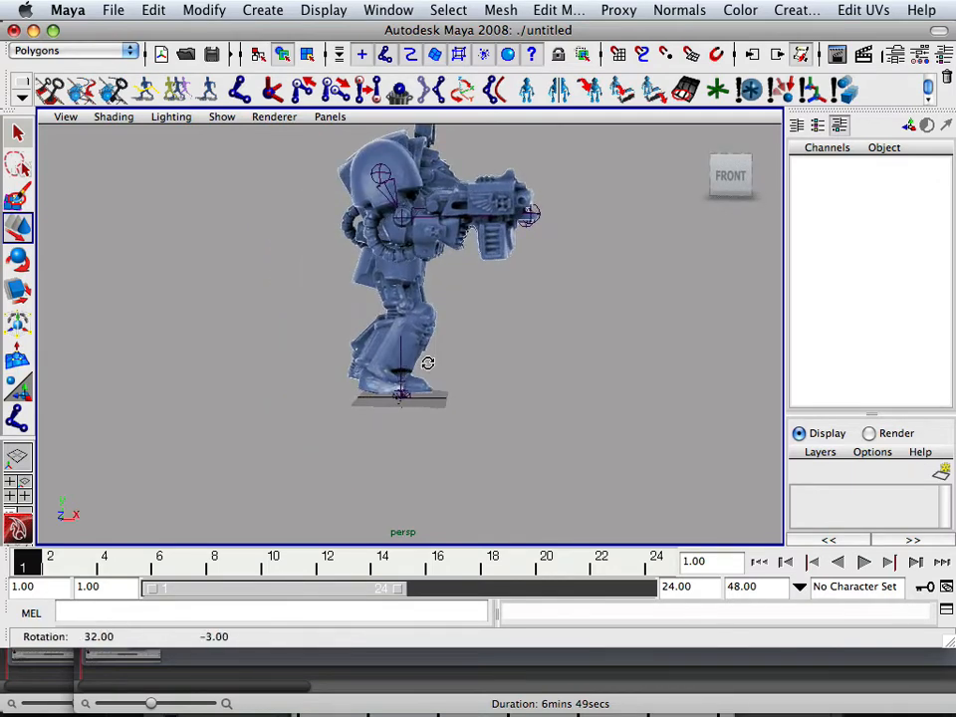
mouse_move(429, 367)
middle_mouse_down("alt")
mouse_move(346, 423)
mouse_move(518, 435)
mouse_move(391, 426)
middle_mouse_up("alt")
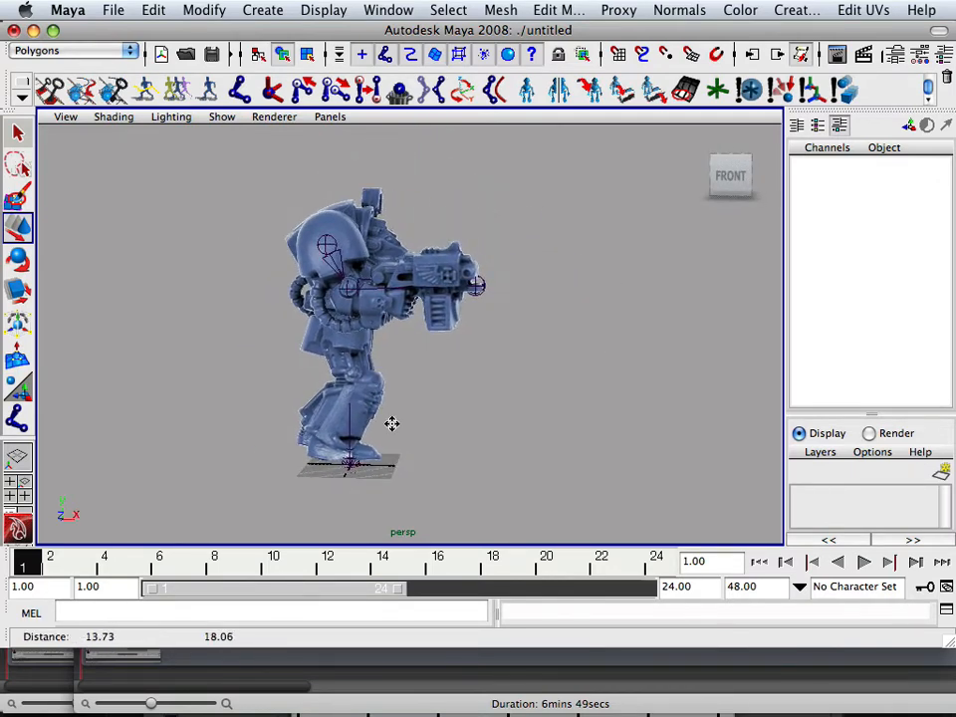
left_click_drag(370, 438, 418, 433, "alt")
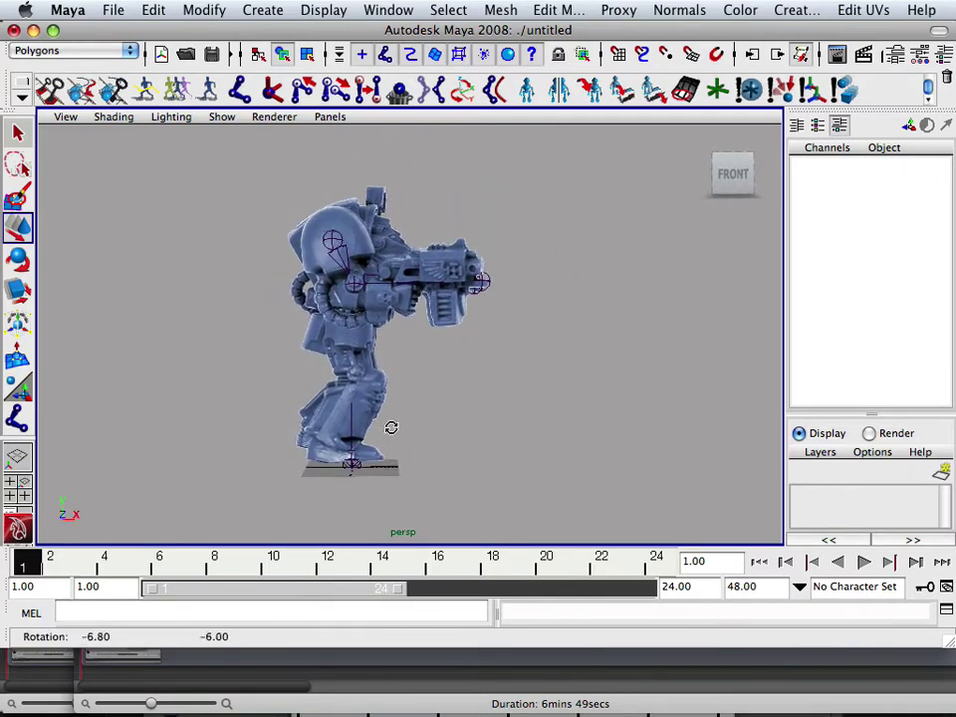
left_click(351, 473)
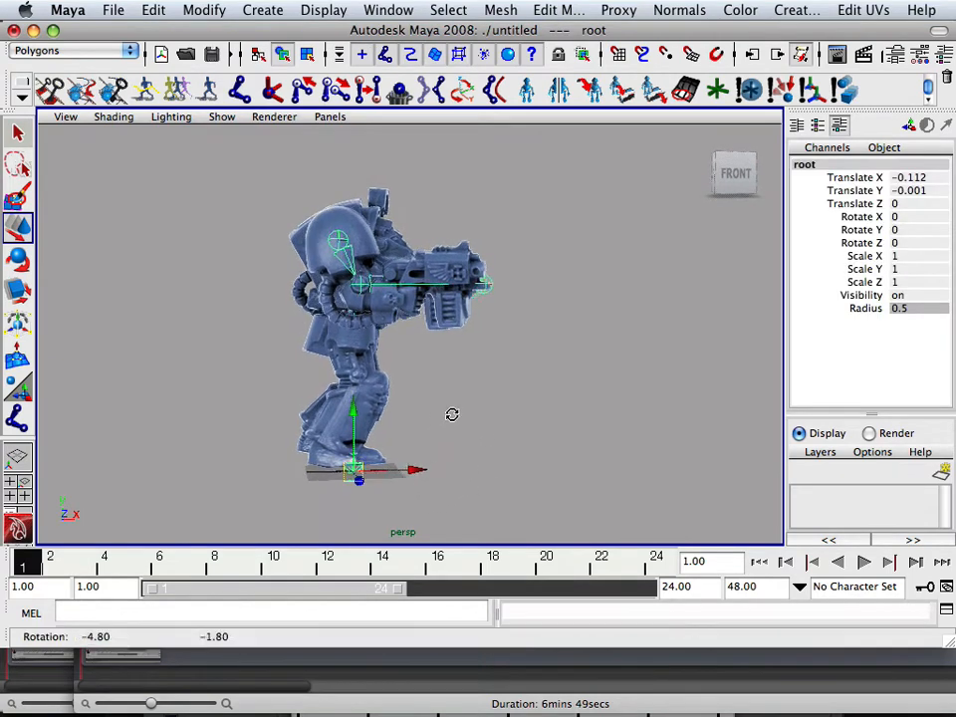
mouse_move(450, 416)
left_mouse_down("alt")
mouse_move(473, 417)
mouse_move(439, 410)
mouse_move(453, 406)
mouse_move(388, 411)
mouse_move(510, 429)
left_mouse_up("alt")
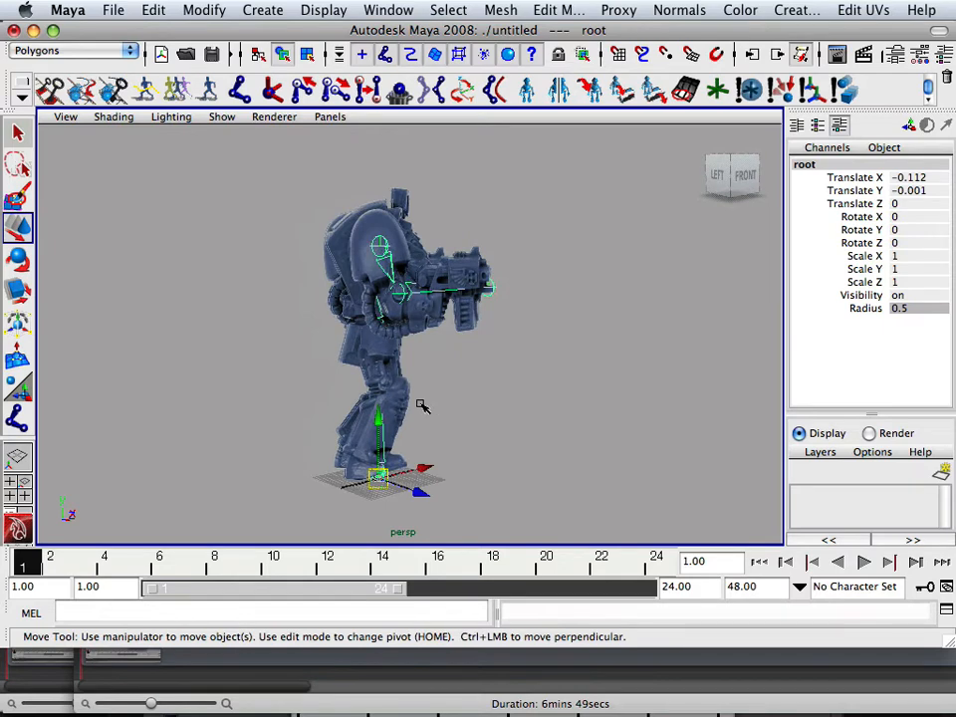
left_click_drag(423, 405, 396, 410, "alt")
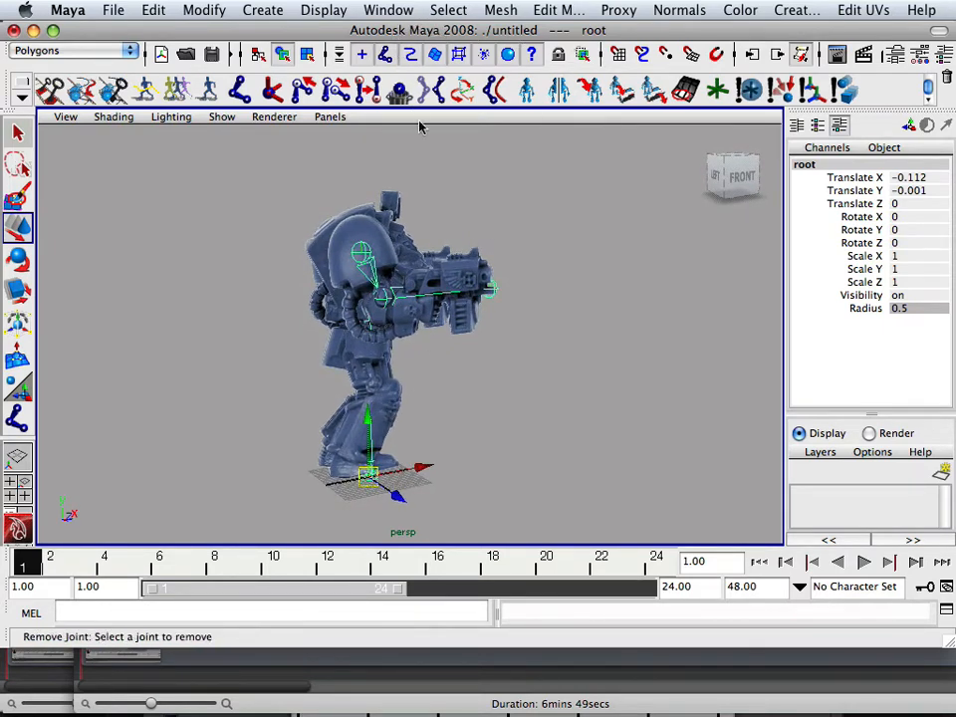
left_click_drag(420, 134, 483, 184, "alt")
Open the Hypergraph: Hierarchy window and move it off the model.
left_click(387, 10)
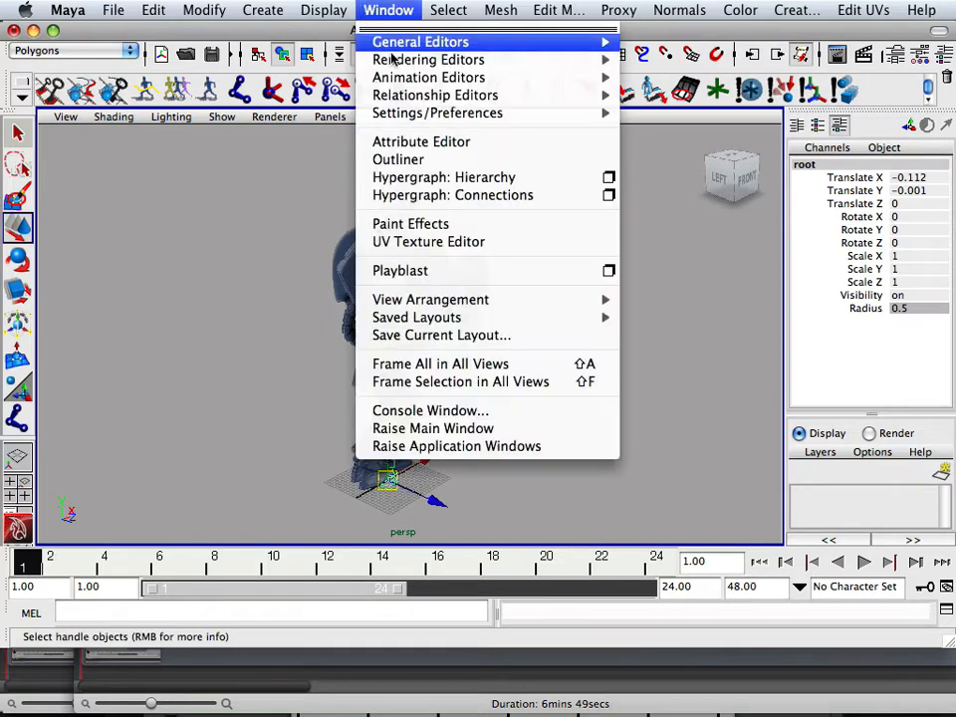
left_click(440, 178)
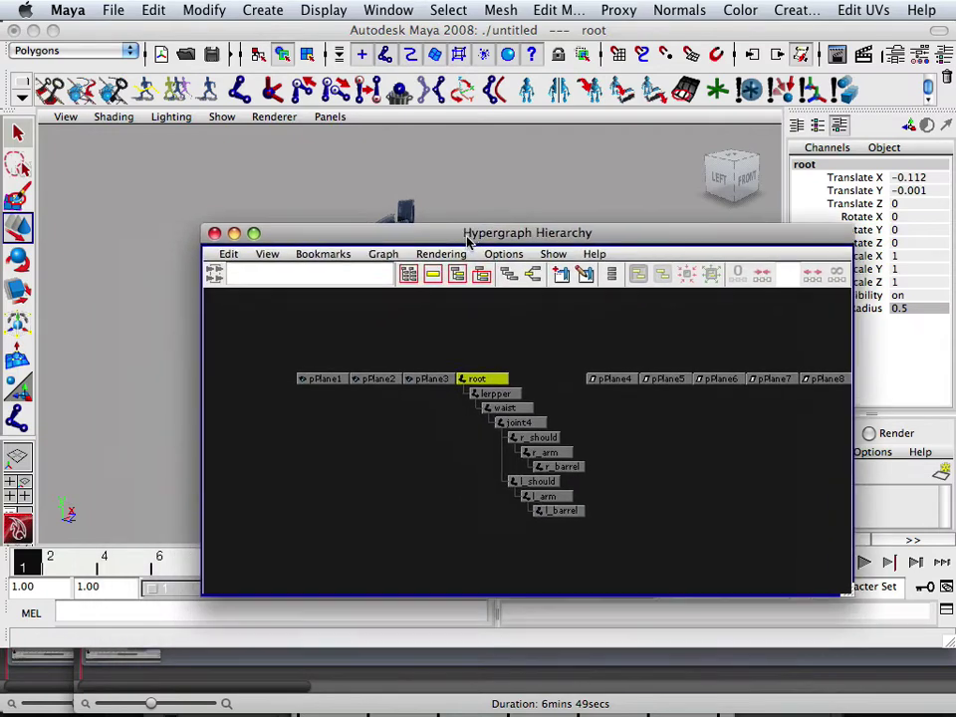
left_click_drag(371, 277, 745, 296)
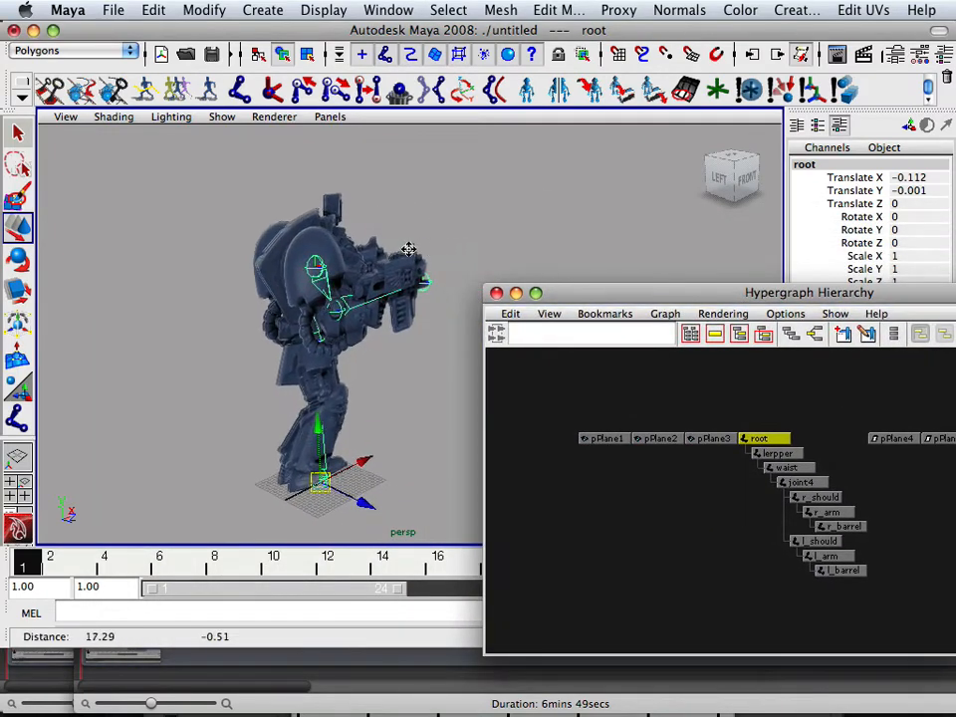
mouse_move(408, 248)
left_mouse_down("alt")
mouse_move(403, 254)
mouse_move(428, 262)
left_mouse_up("alt")
Rename the arm plane pPlane3 to r_arm_out.
left_click(416, 263)
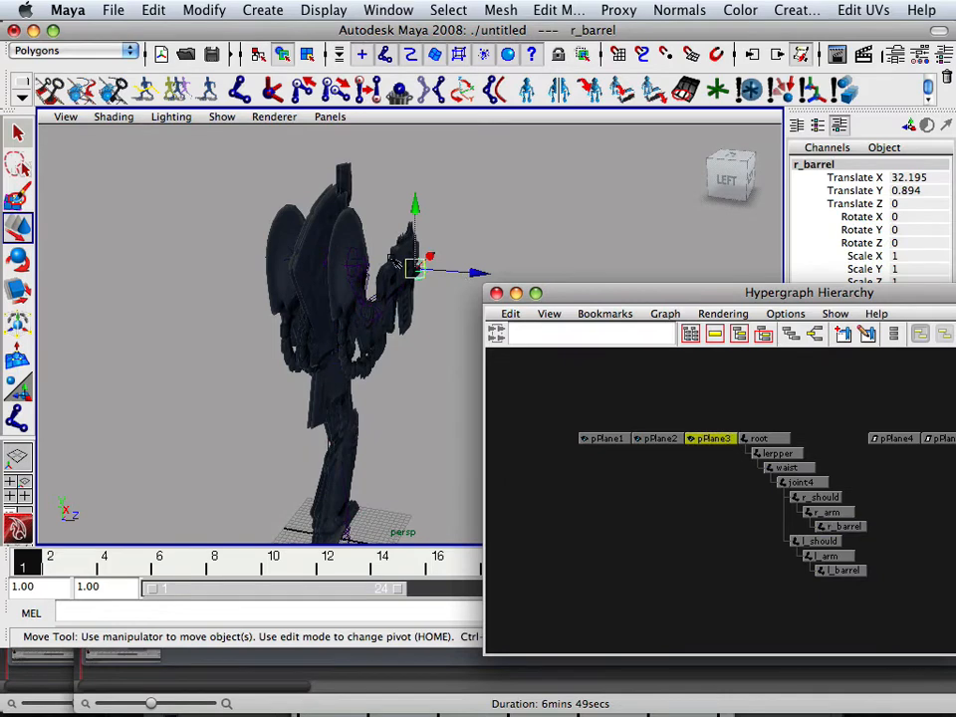
left_click(395, 264)
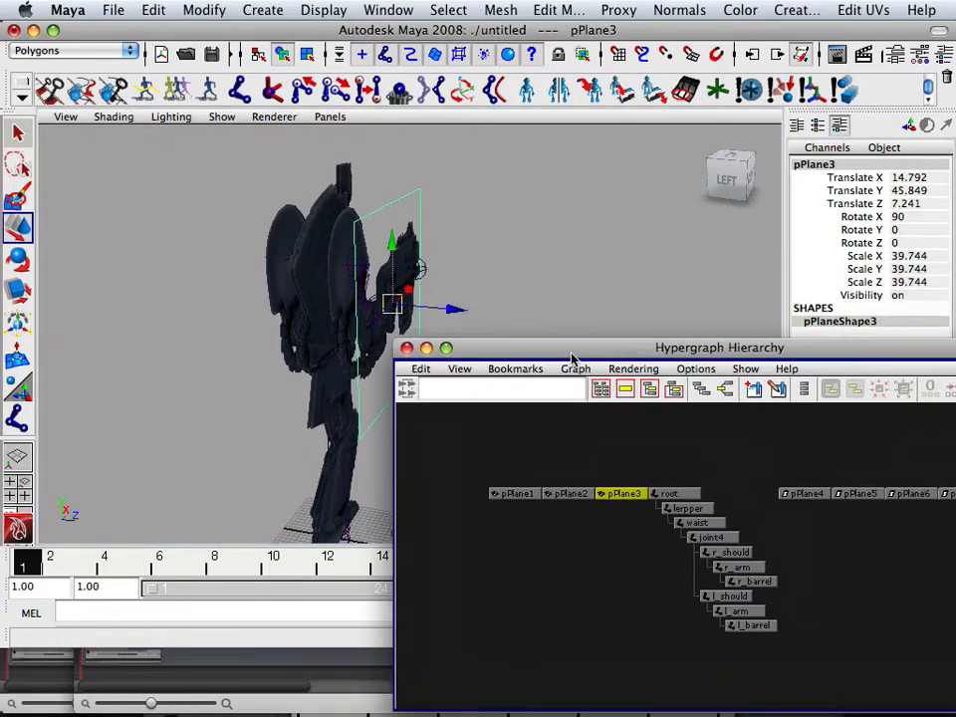
left_click_drag(665, 295, 479, 368)
mouse_move(523, 284)
left_mouse_down("alt")
mouse_move(502, 276)
mouse_move(472, 289)
mouse_move(418, 259)
left_mouse_up("alt")
type("r_arm_ou")
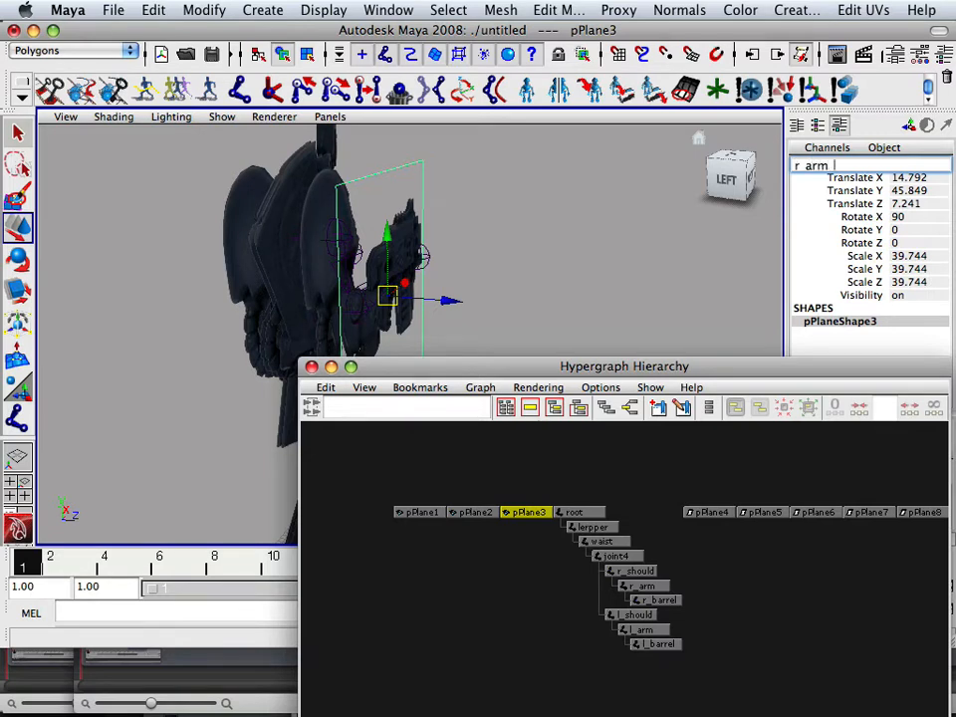
type("t")
key("Return")
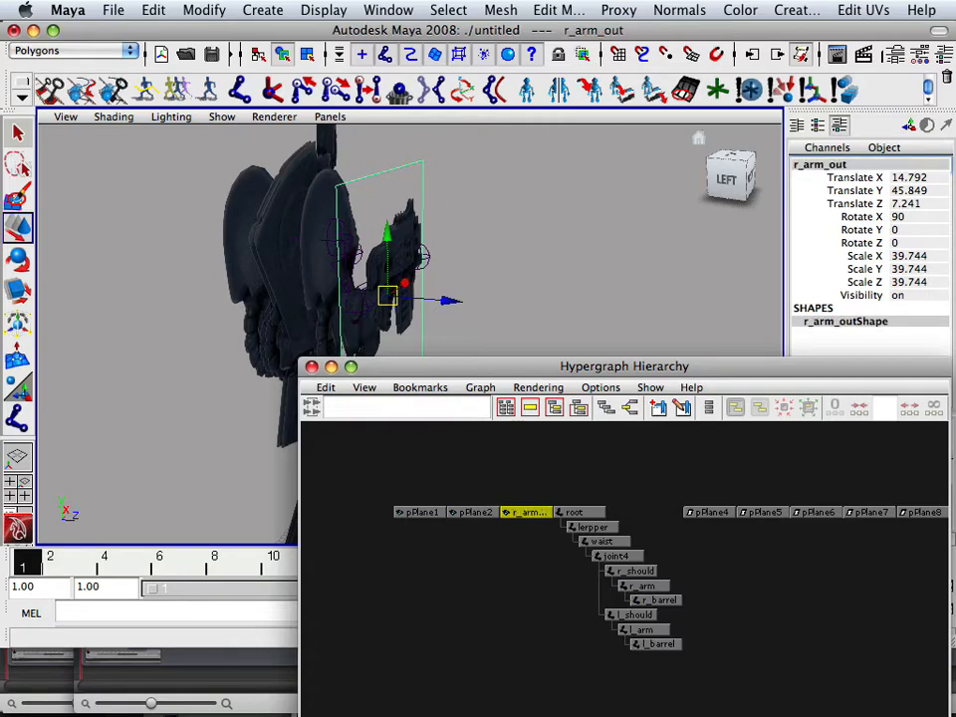
Rename pPlane2 to r_should_out.
left_click(476, 512)
left_click_drag(438, 338, 439, 339, "alt")
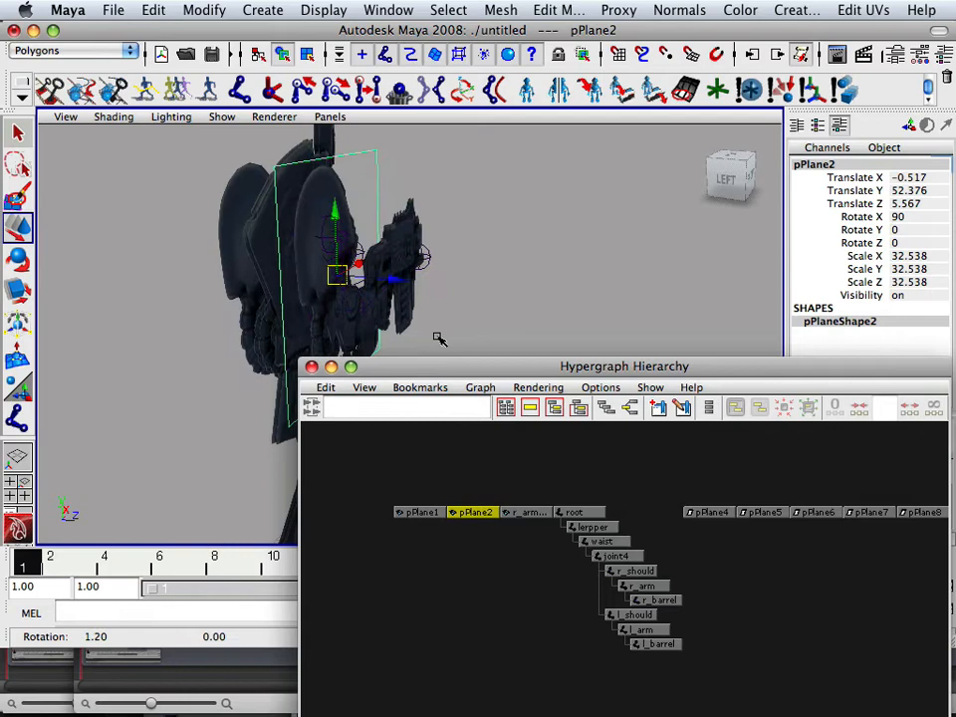
double_click(816, 165)
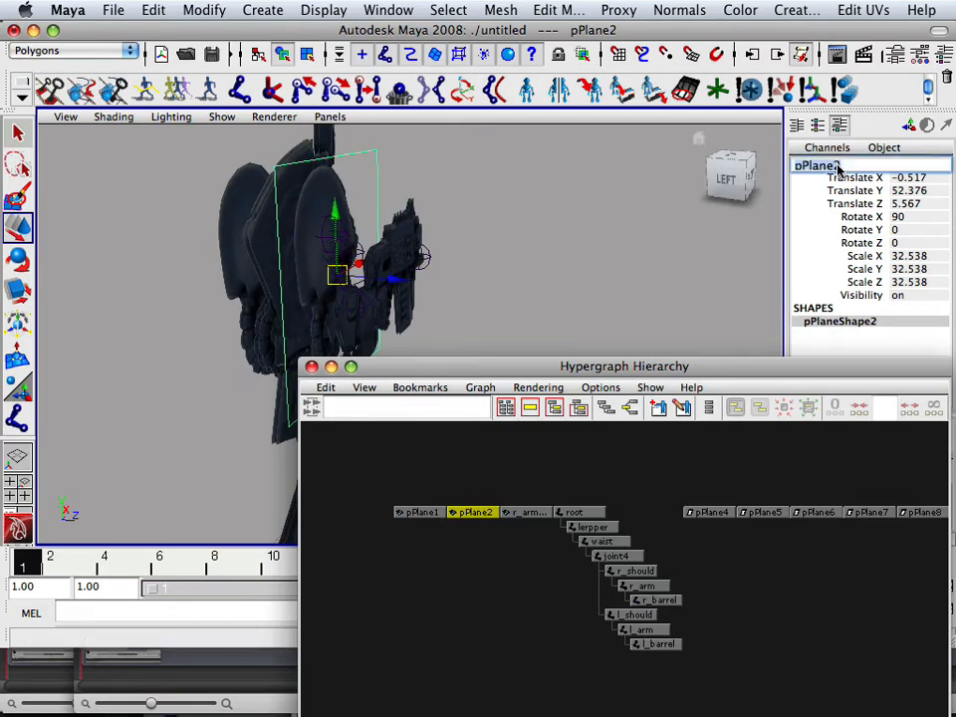
type("r_should_out")
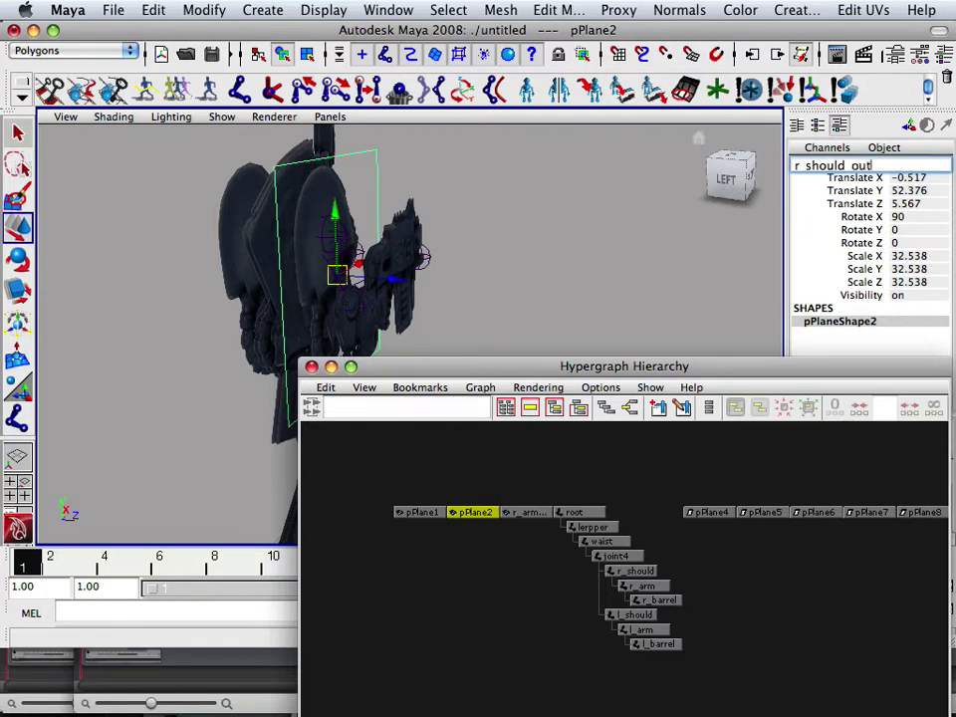
key("Return")
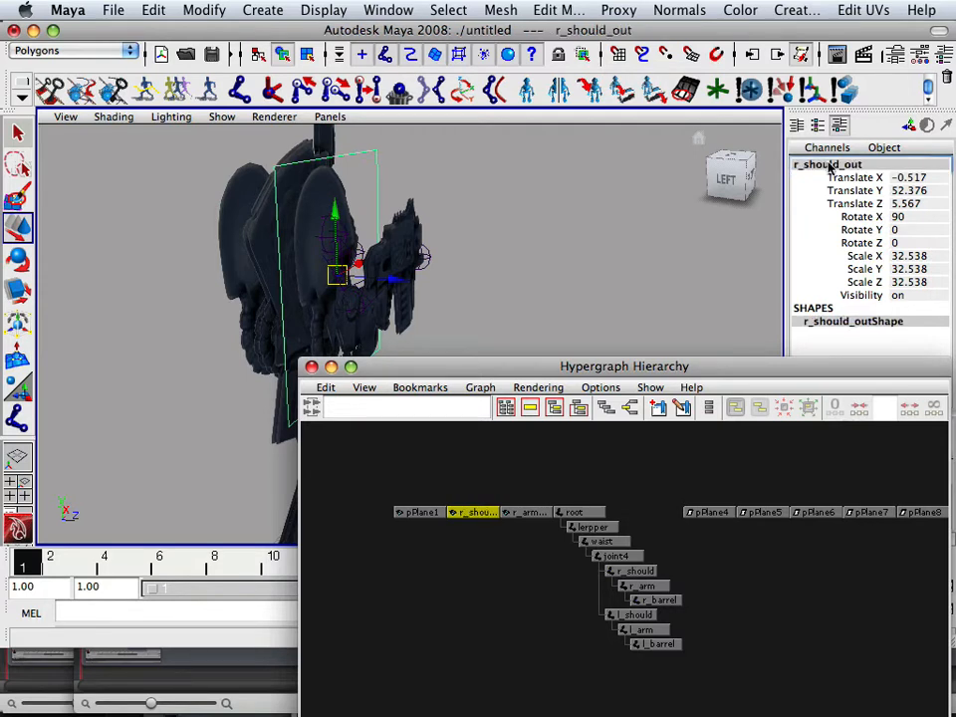
Undo accidental moves of pPlane1 and rename it r_soldier.
left_click(418, 512)
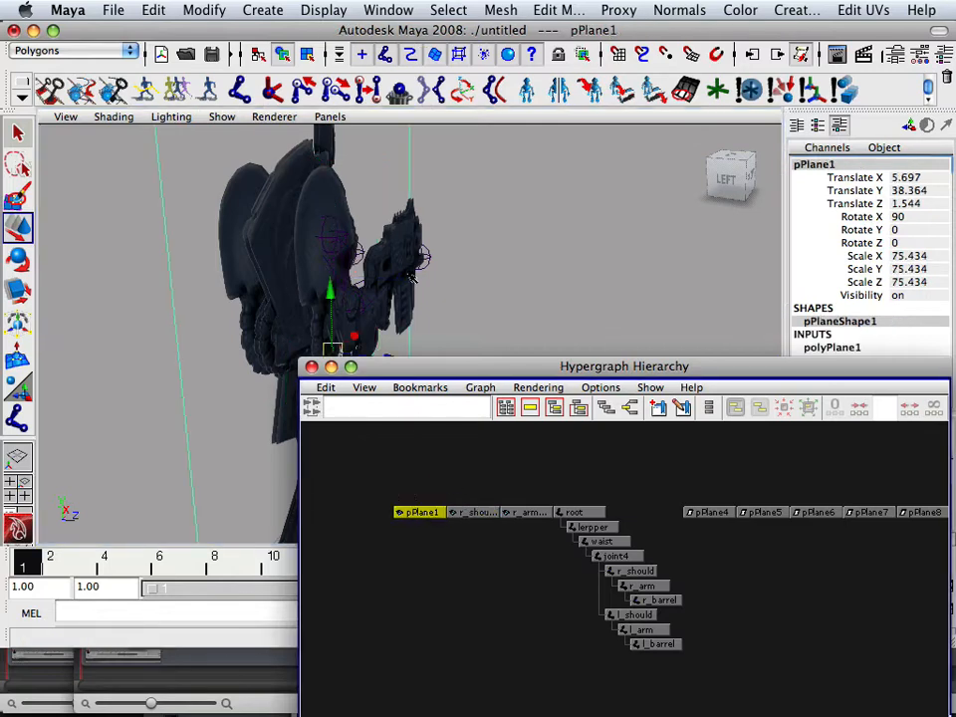
mouse_move(413, 277)
left_mouse_down("alt")
mouse_move(441, 266)
mouse_move(424, 261)
mouse_move(407, 315)
mouse_move(387, 336)
left_mouse_up("alt")
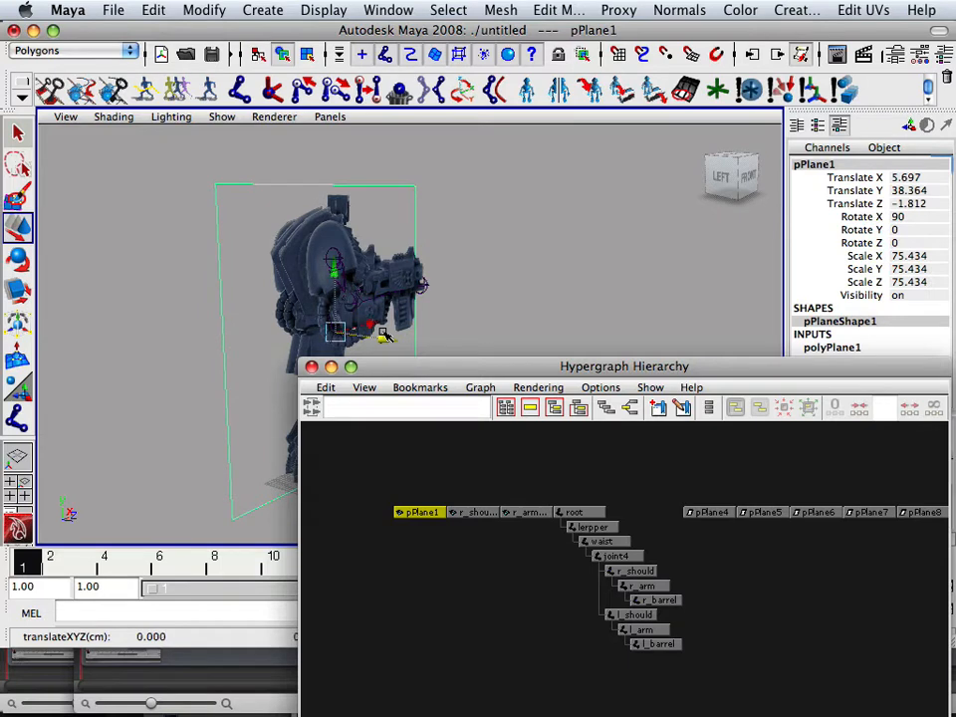
key("z")
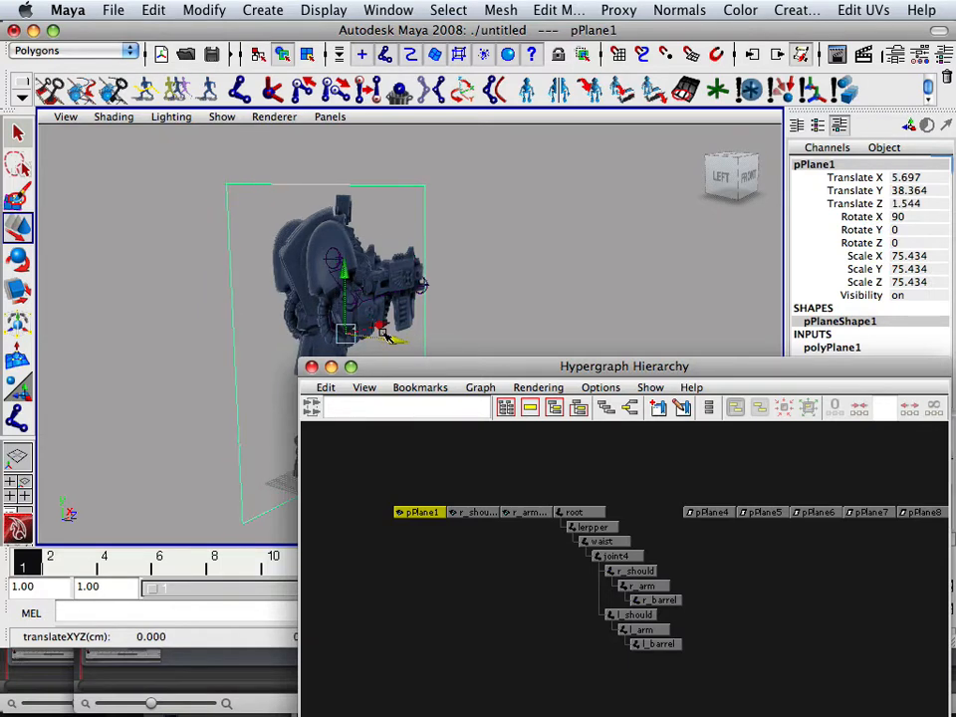
left_click_drag(396, 341, 405, 345)
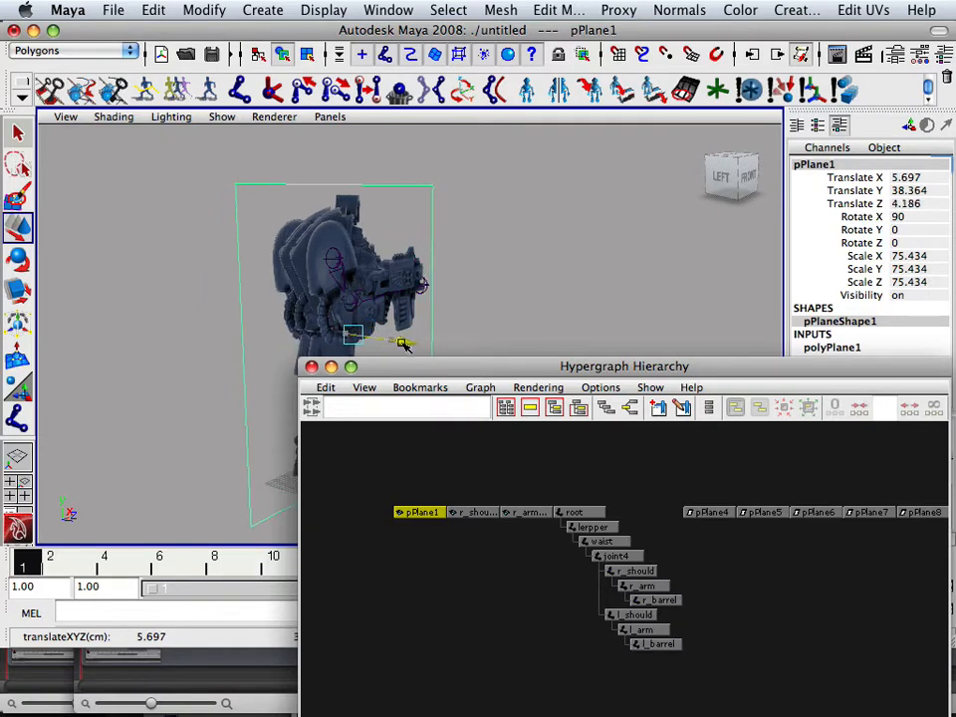
key("z")
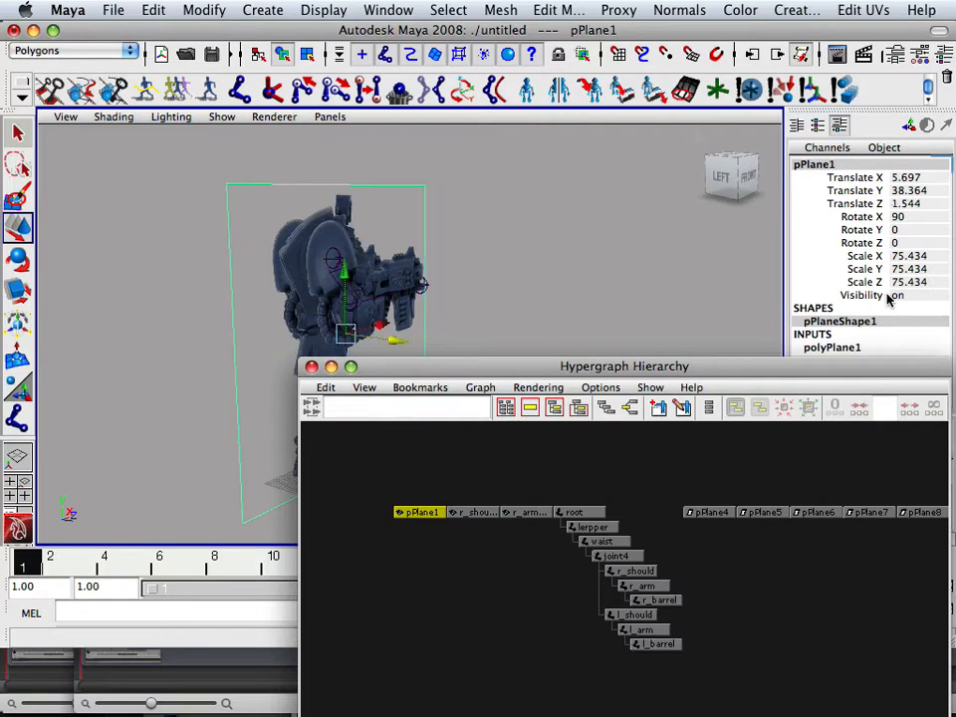
left_click(827, 165)
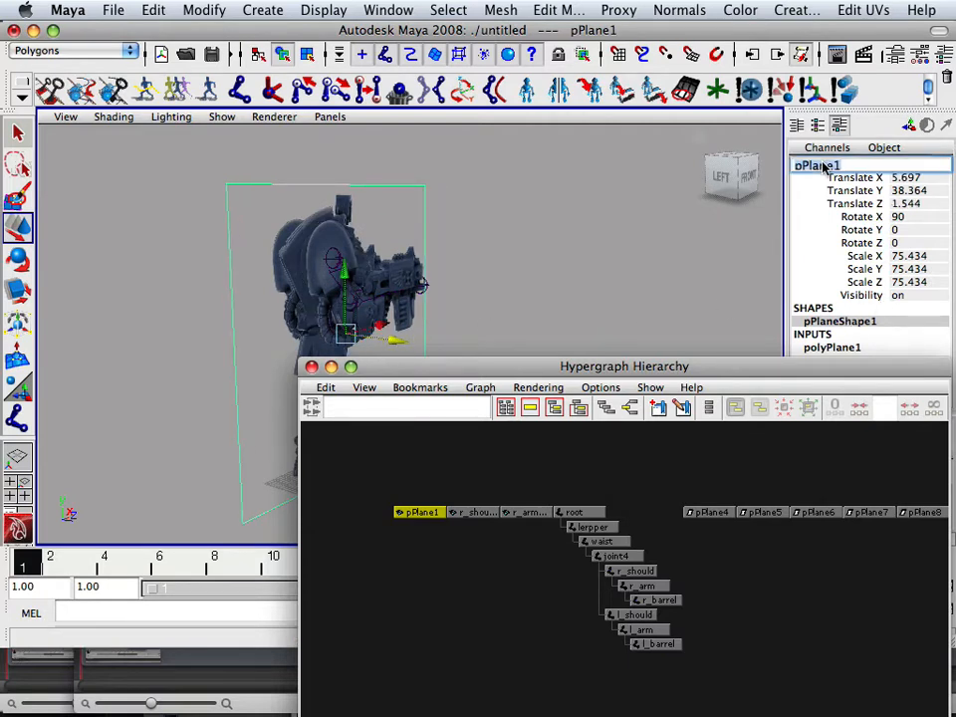
type("r_soldier")
key("Return")
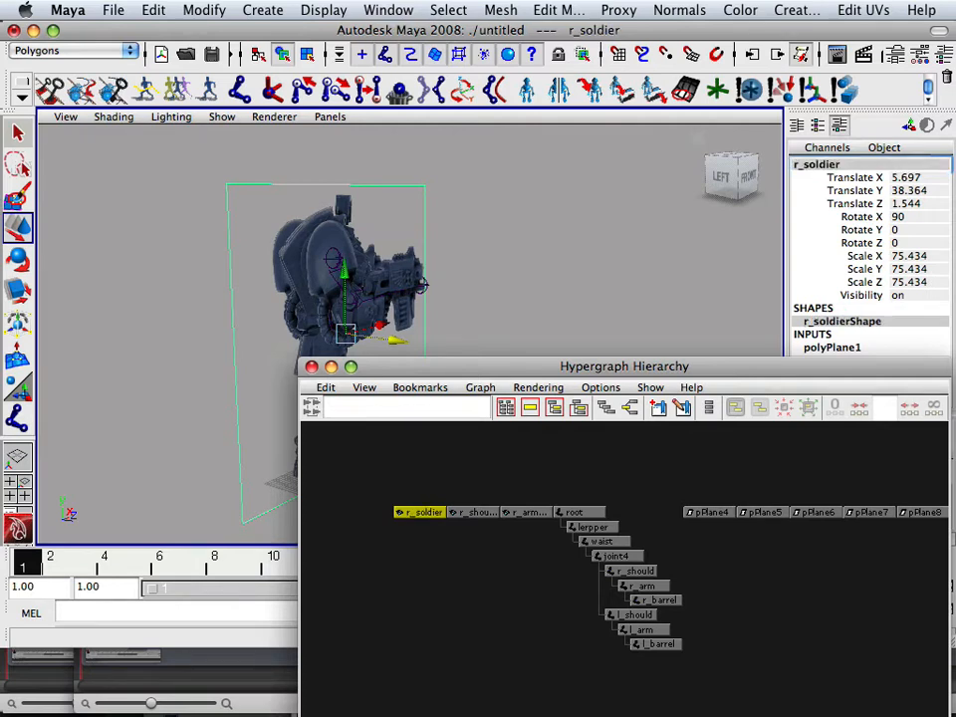
Rename pPlane4 to r_arm_in.
mouse_move(617, 366)
left_mouse_down()
mouse_move(521, 413)
mouse_move(476, 356)
left_mouse_up()
left_click(572, 501)
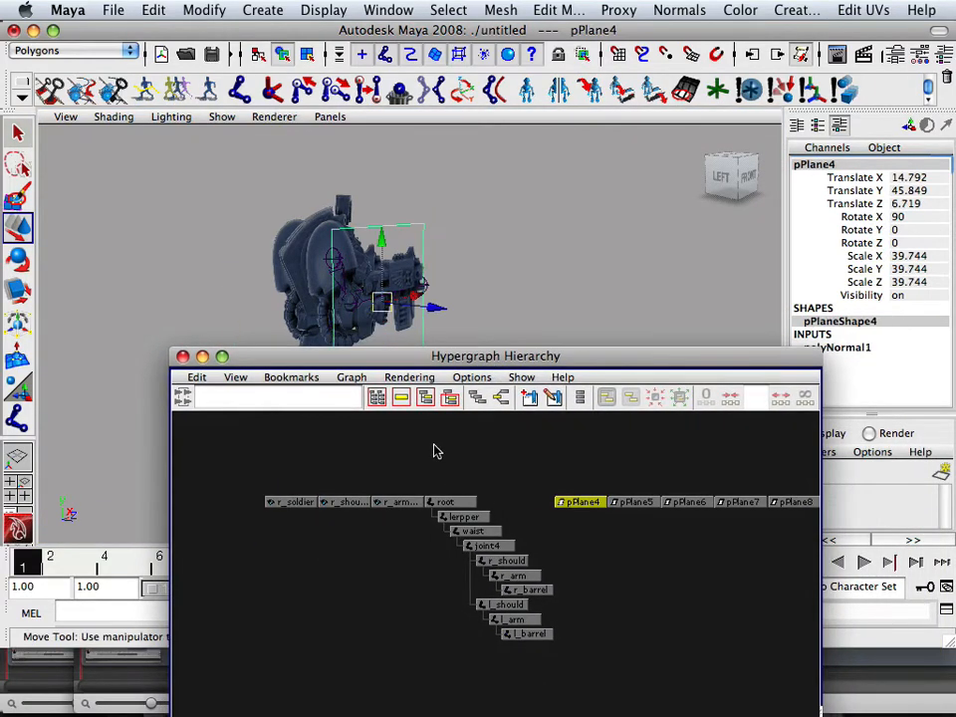
left_click_drag(395, 284, 438, 281, "alt")
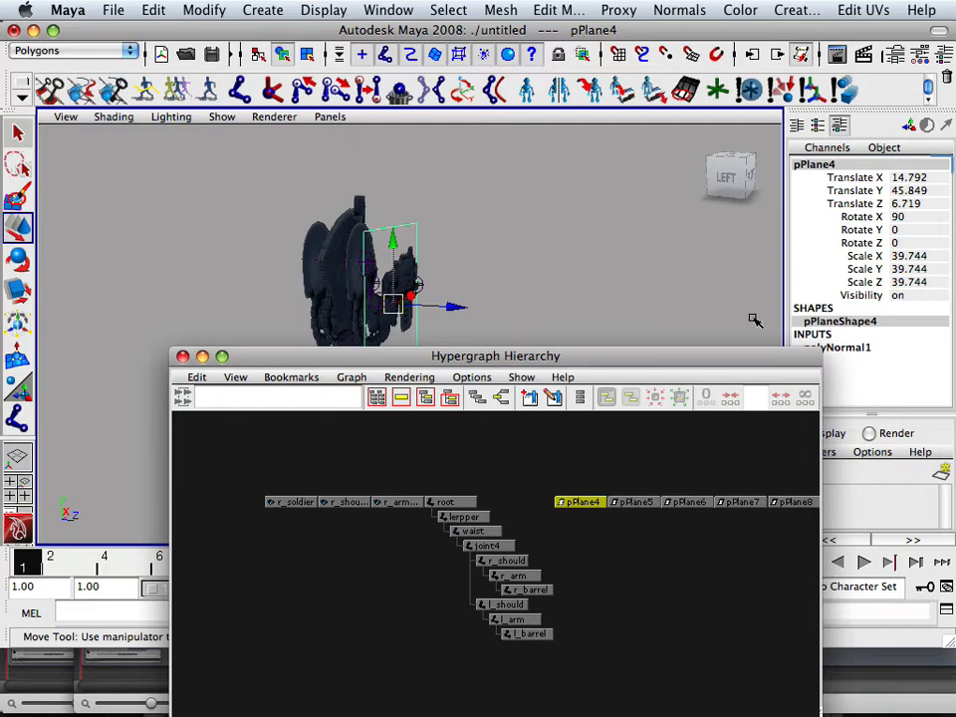
left_click(817, 165)
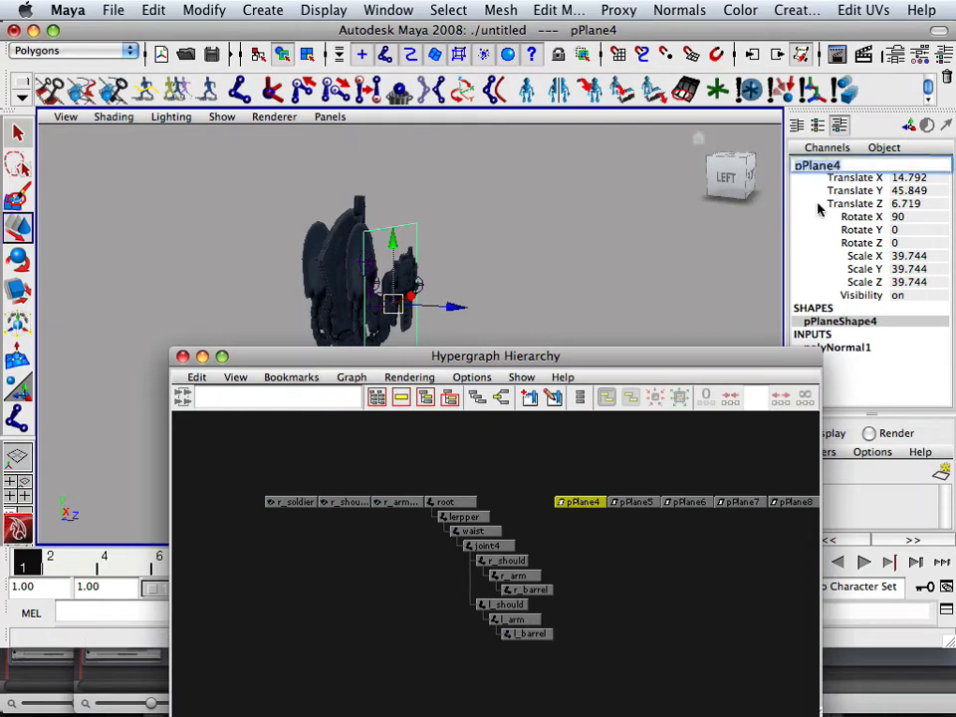
type("r_arm")
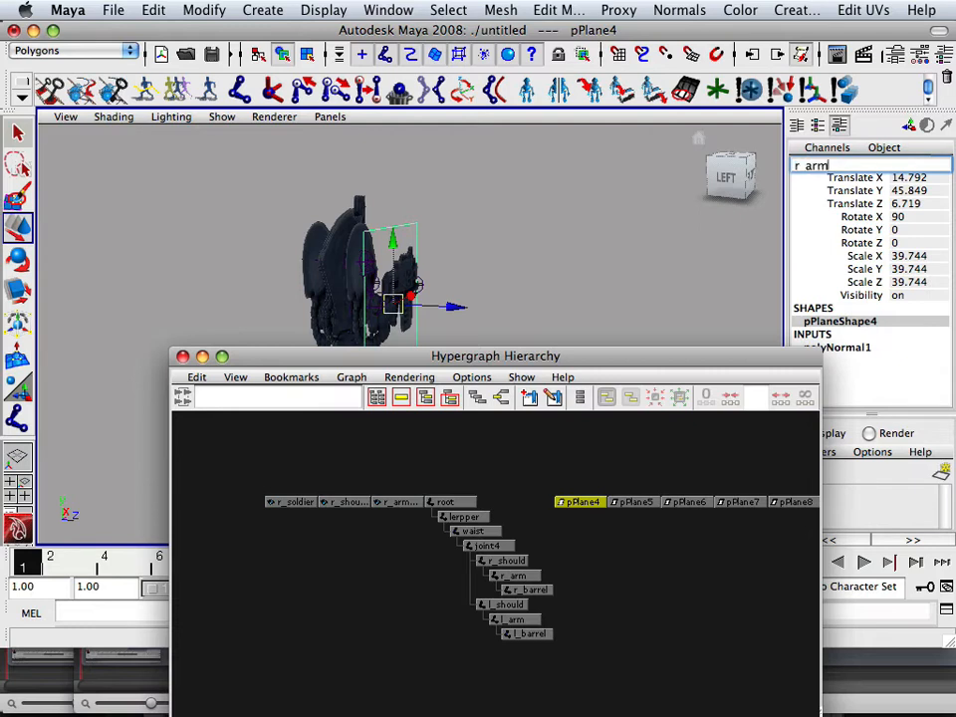
type("_in")
key("Return")
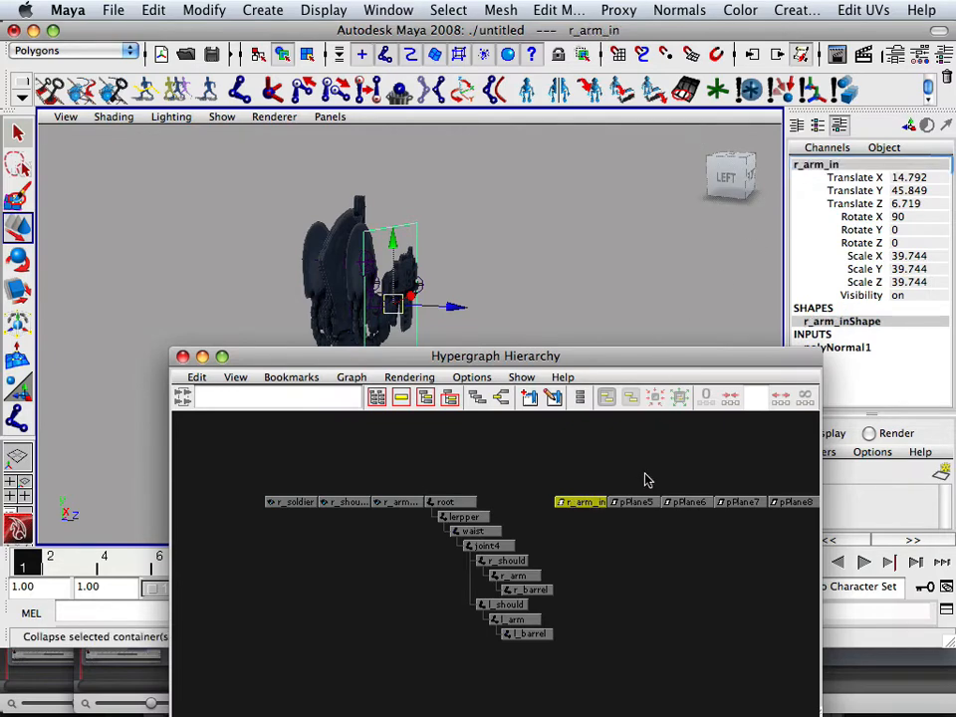
Rename pPlane5 to l_soldier.
left_click(633, 502)
mouse_move(576, 309)
left_mouse_down("alt")
mouse_move(616, 304)
mouse_move(628, 289)
left_mouse_up("alt")
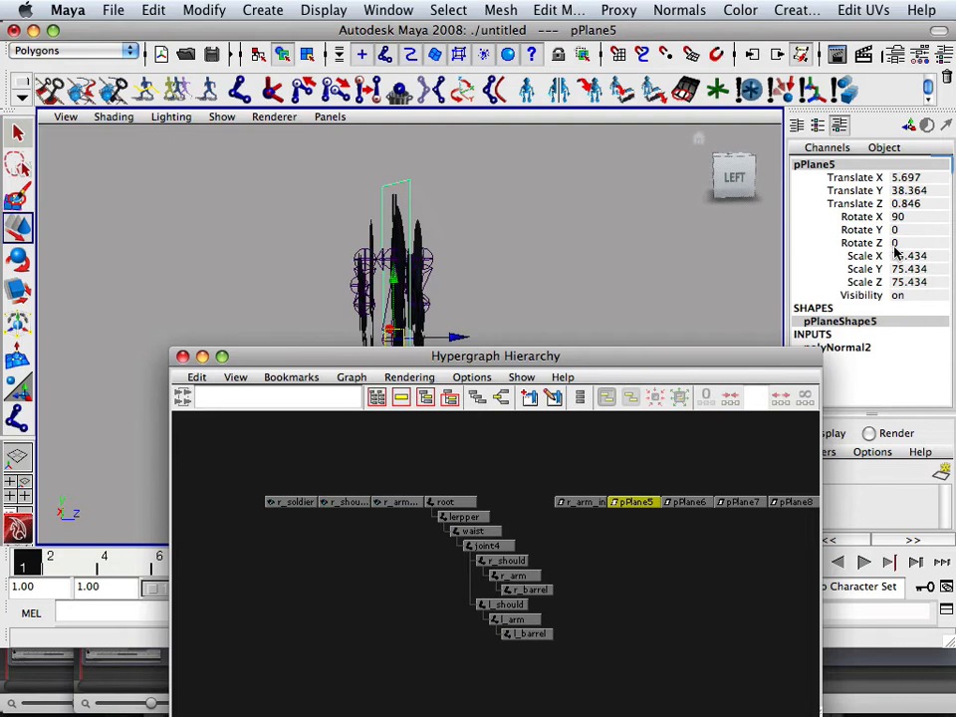
double_click(818, 166)
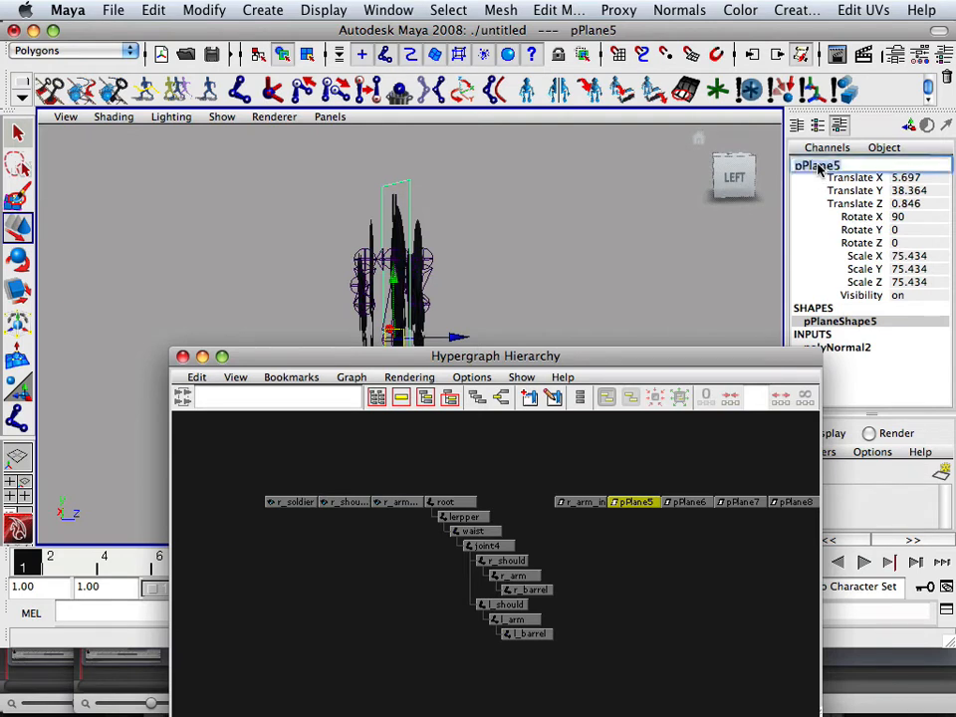
type("l_sold")
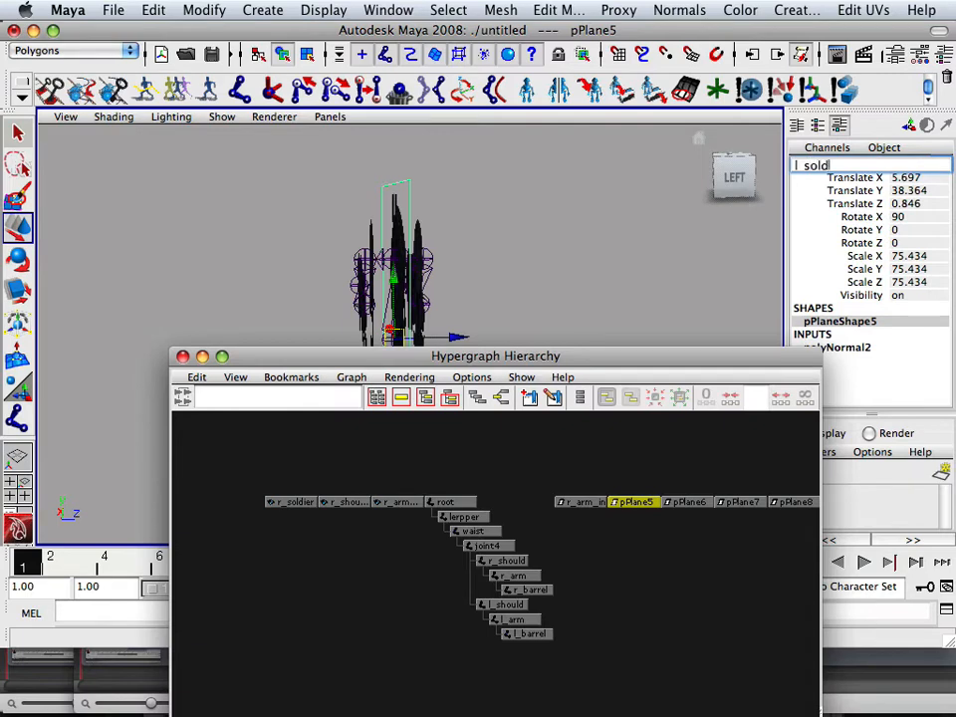
type("ier")
key("Return")
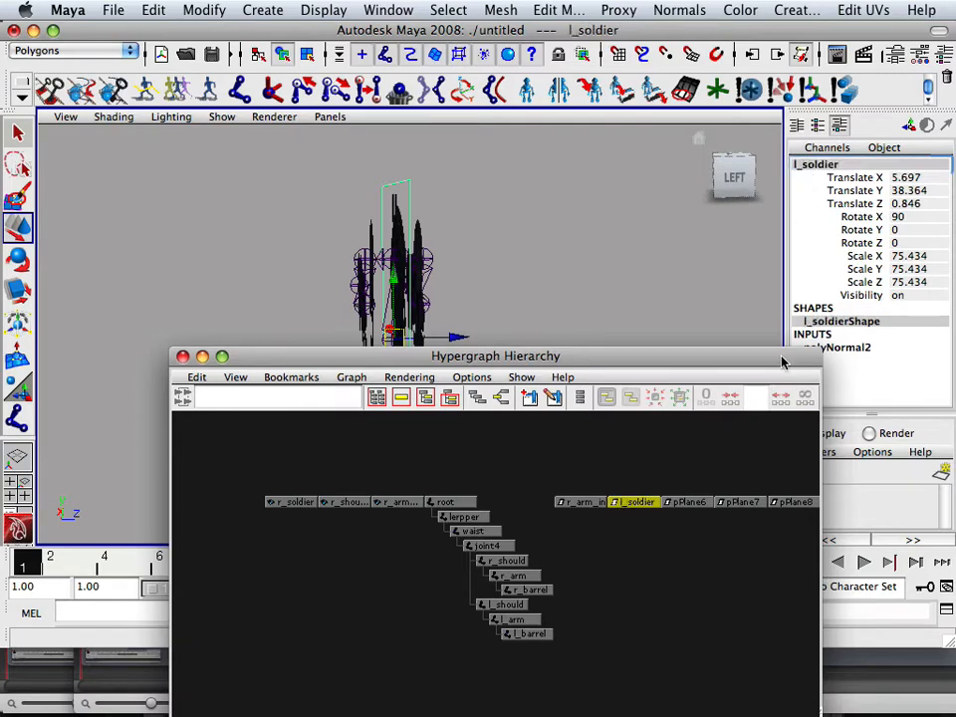
Rename pPlane6 to l_arm_in.
left_click(687, 502)
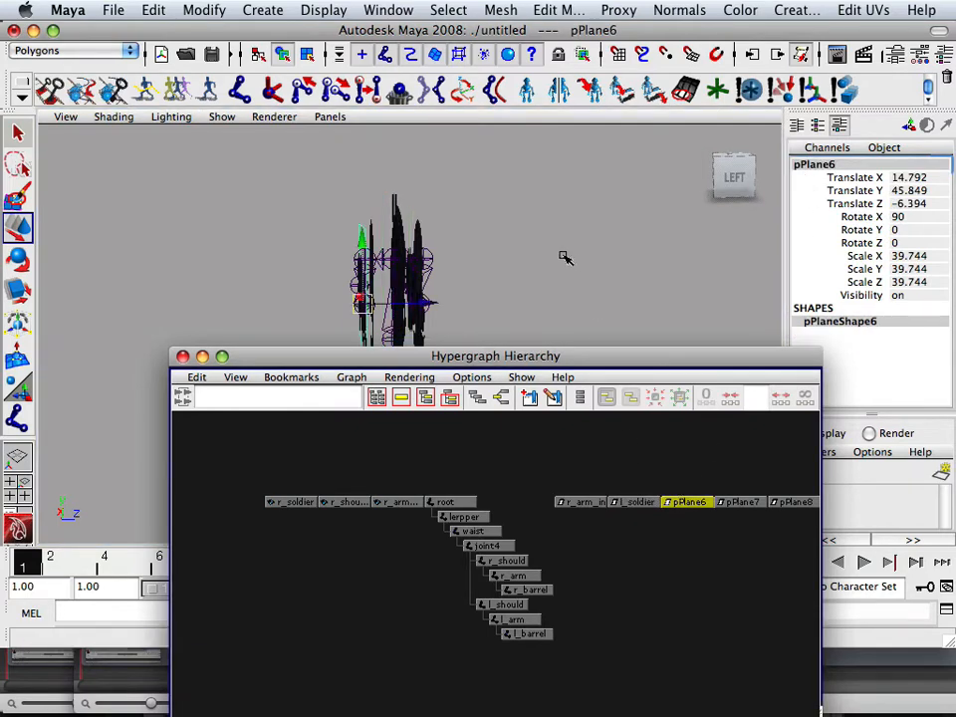
mouse_move(538, 244)
left_mouse_down("alt")
mouse_move(608, 256)
mouse_move(545, 267)
mouse_move(438, 257)
mouse_move(485, 254)
mouse_move(463, 257)
left_mouse_up("alt")
scroll(573, 234, "up", 4)
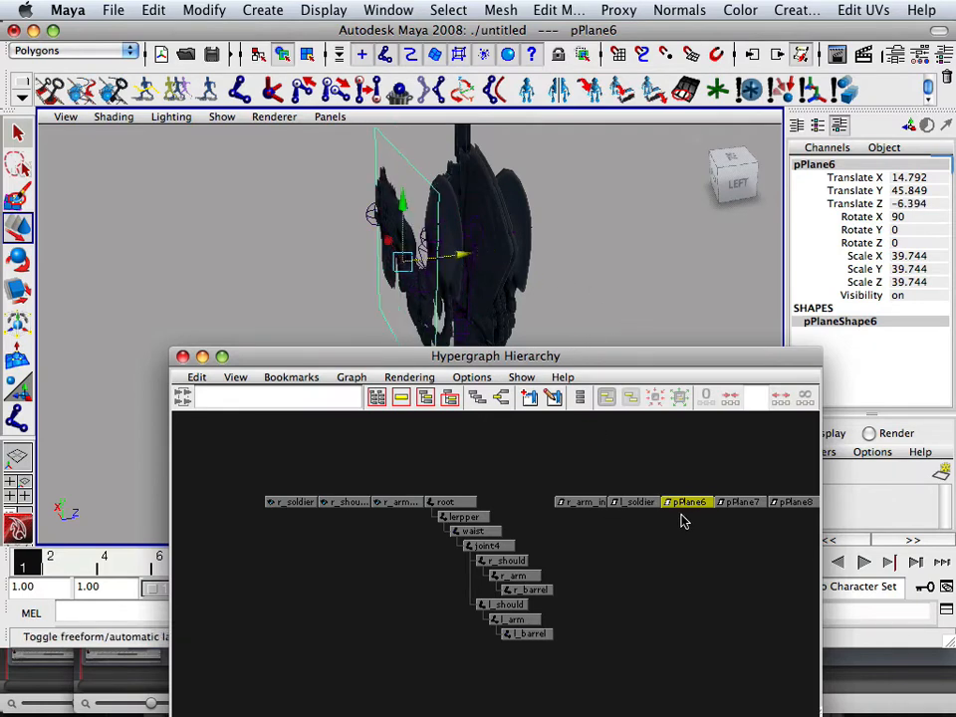
left_click(839, 166)
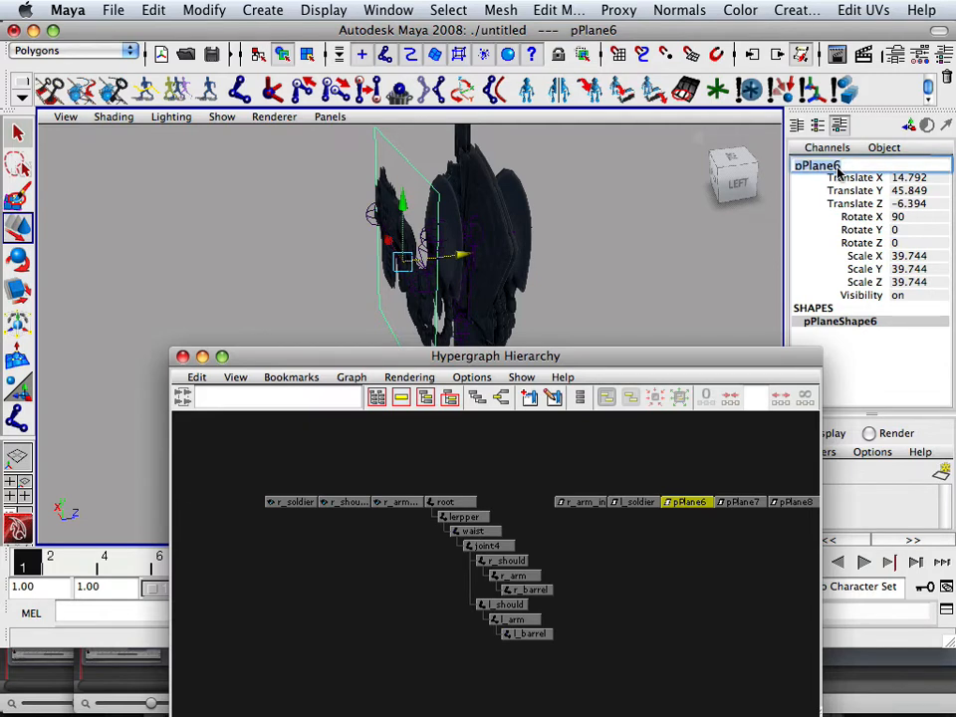
type("l_arm_in")
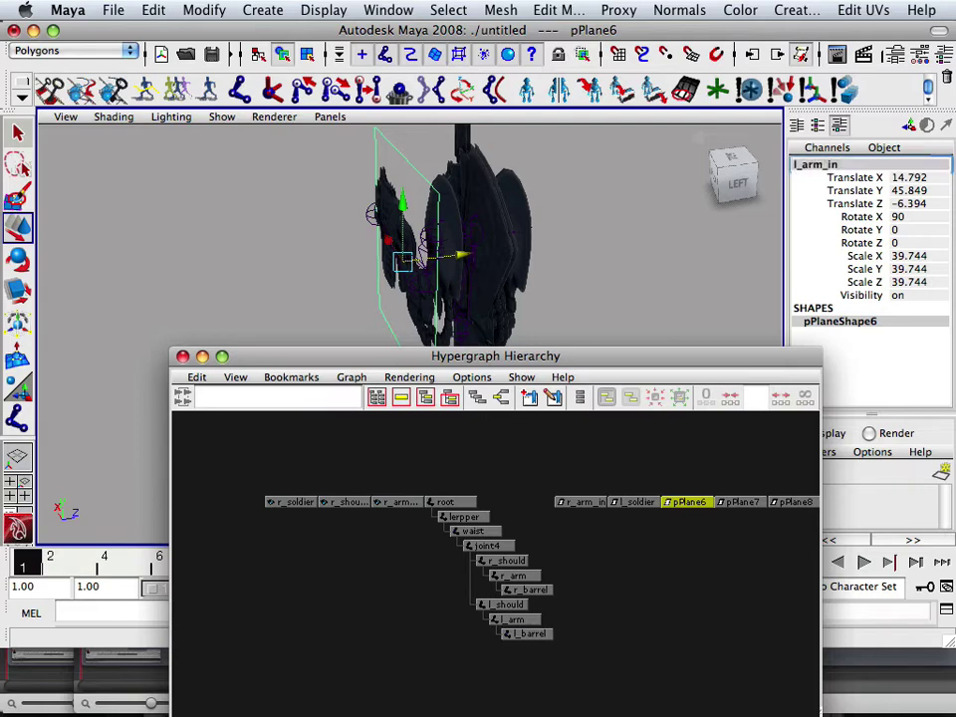
key("Return")
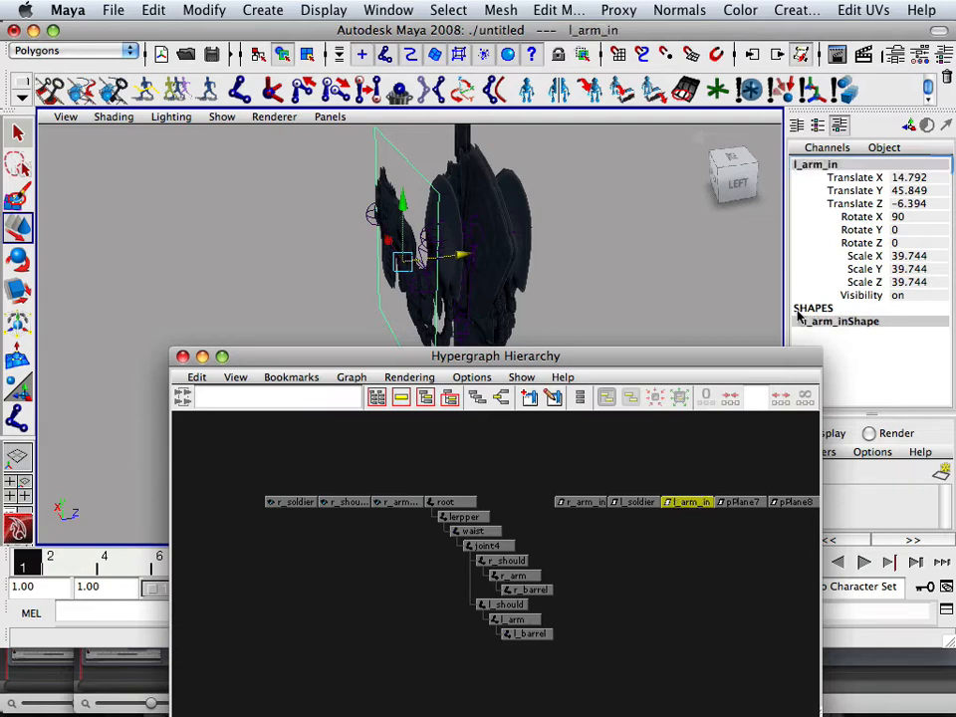
Rename pPlane7 to l_arm_out and pPlane8 to l_should.
left_click(742, 502)
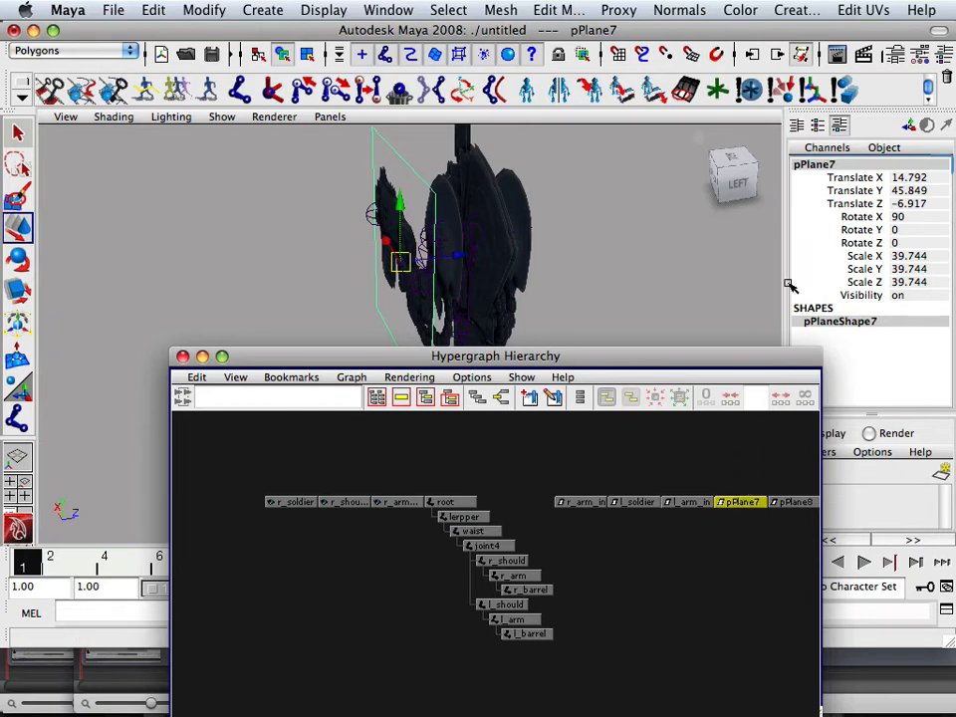
type("l_arm_out")
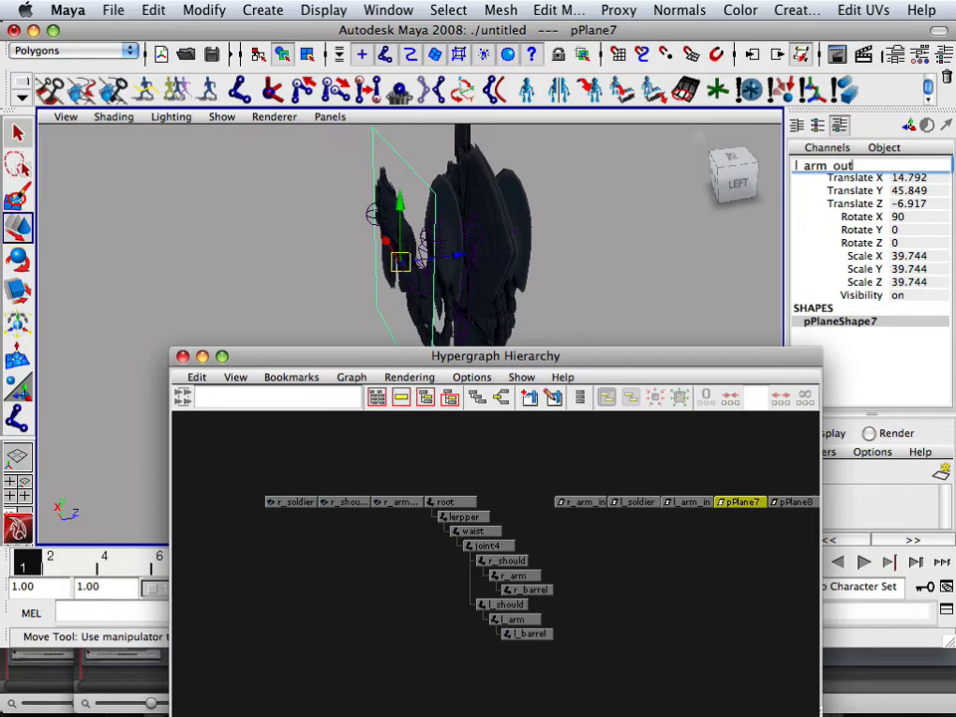
key("Return")
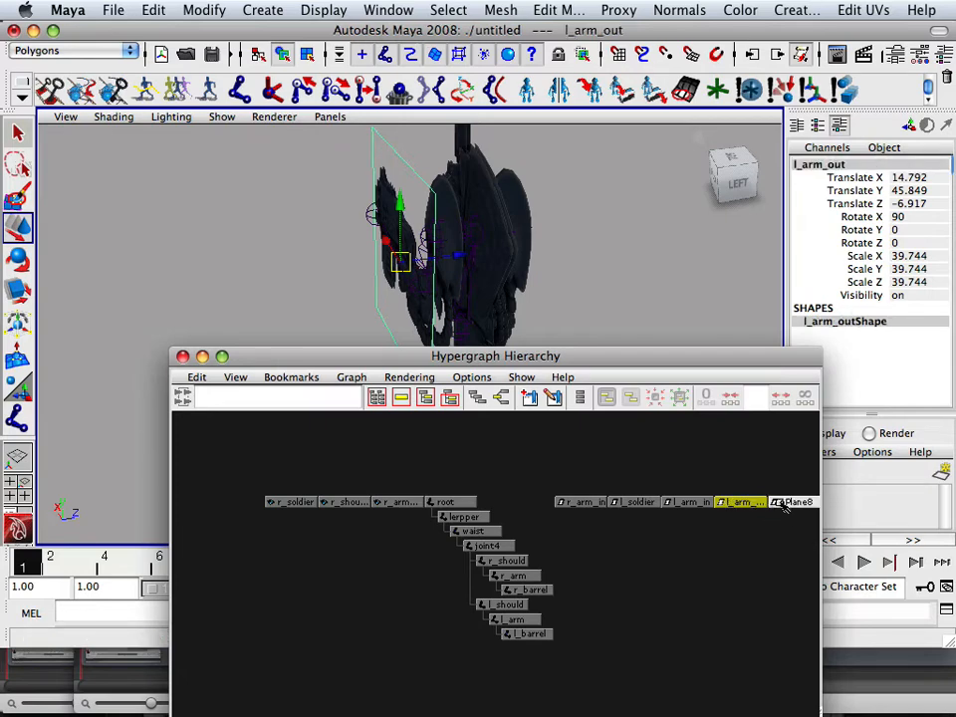
left_click(793, 502)
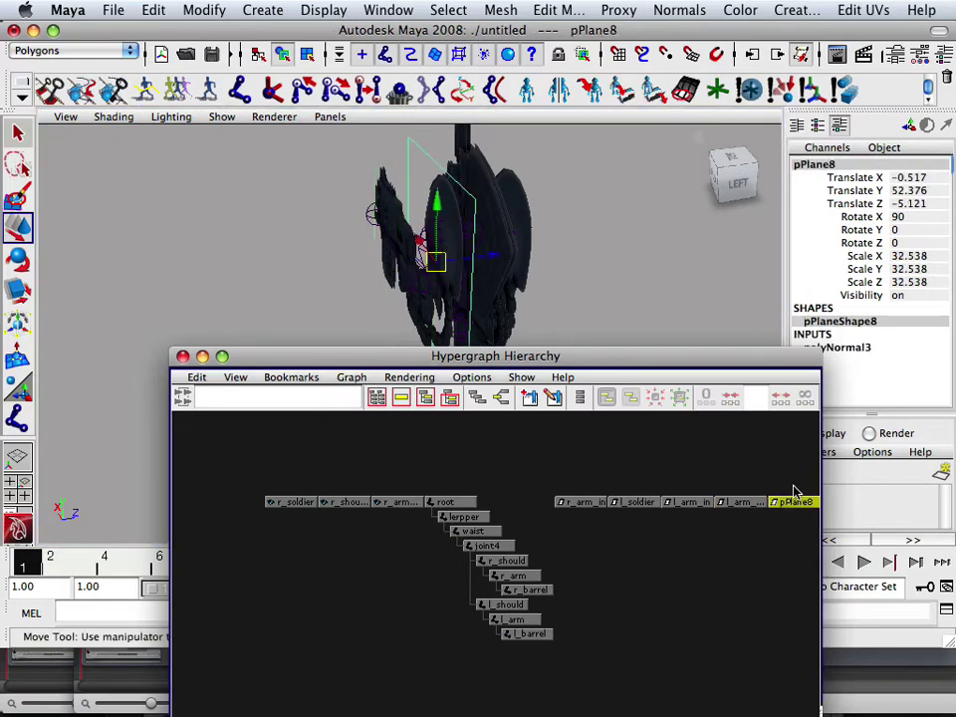
double_click(817, 165)
type("l_should")
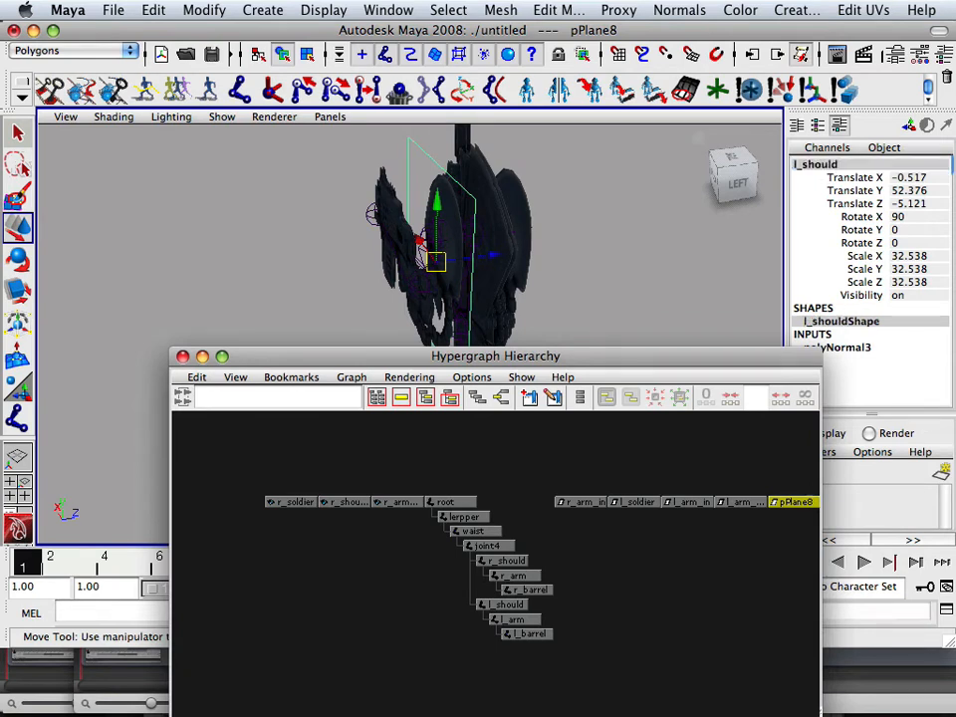
key("Return")
scroll(517, 617, "down", 4)
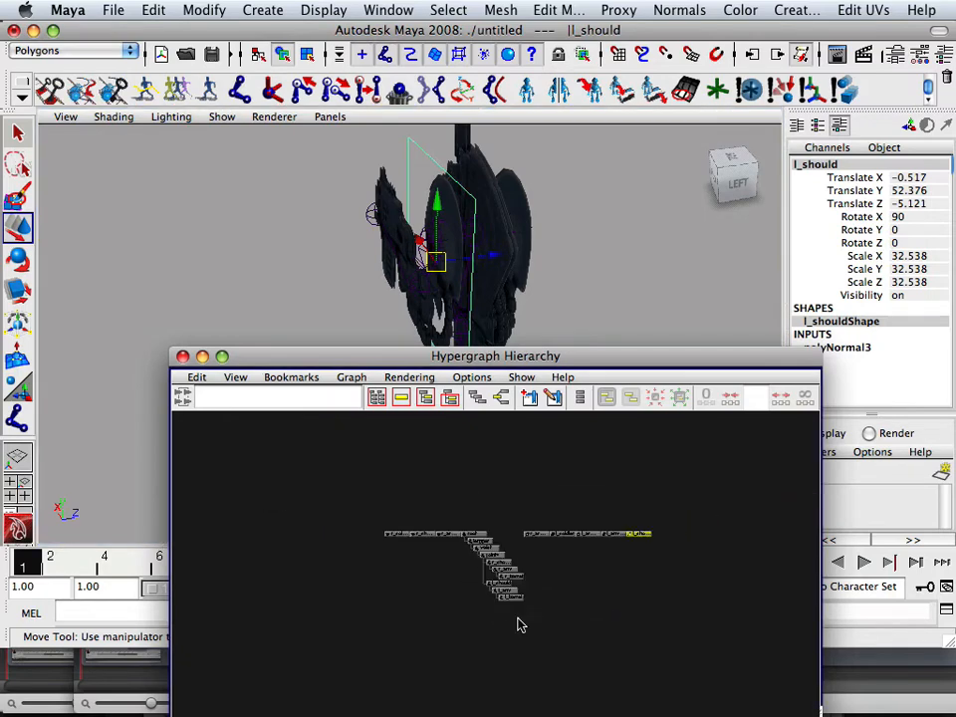
Select both rows of renamed card planes in the Hypergraph and delete their construction history.
left_click_drag(538, 597, 516, 587, "alt")
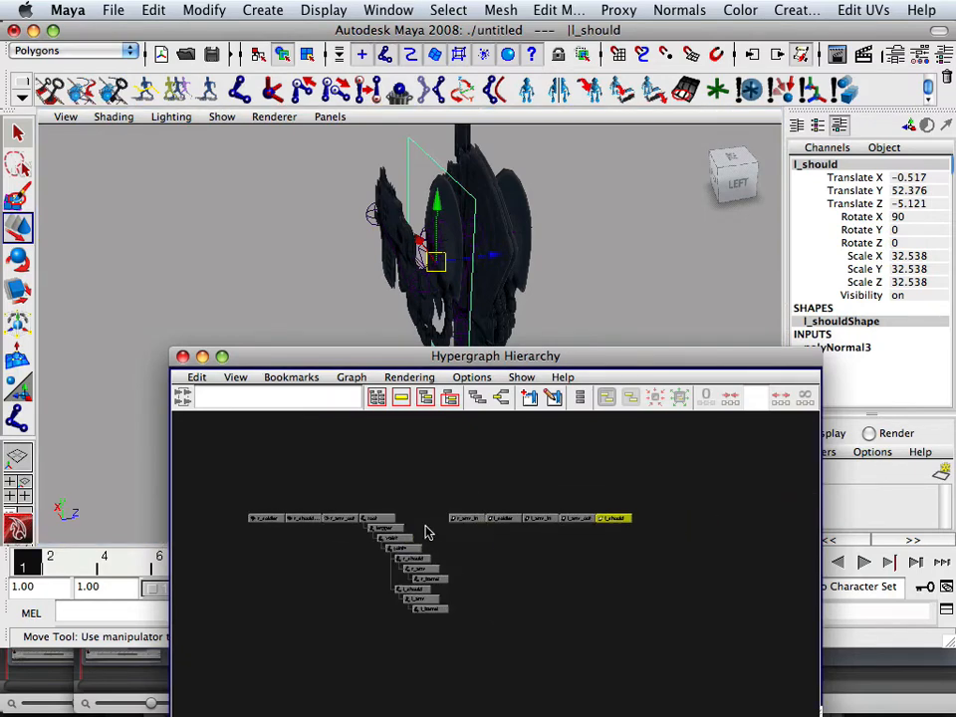
left_click_drag(444, 487, 598, 553)
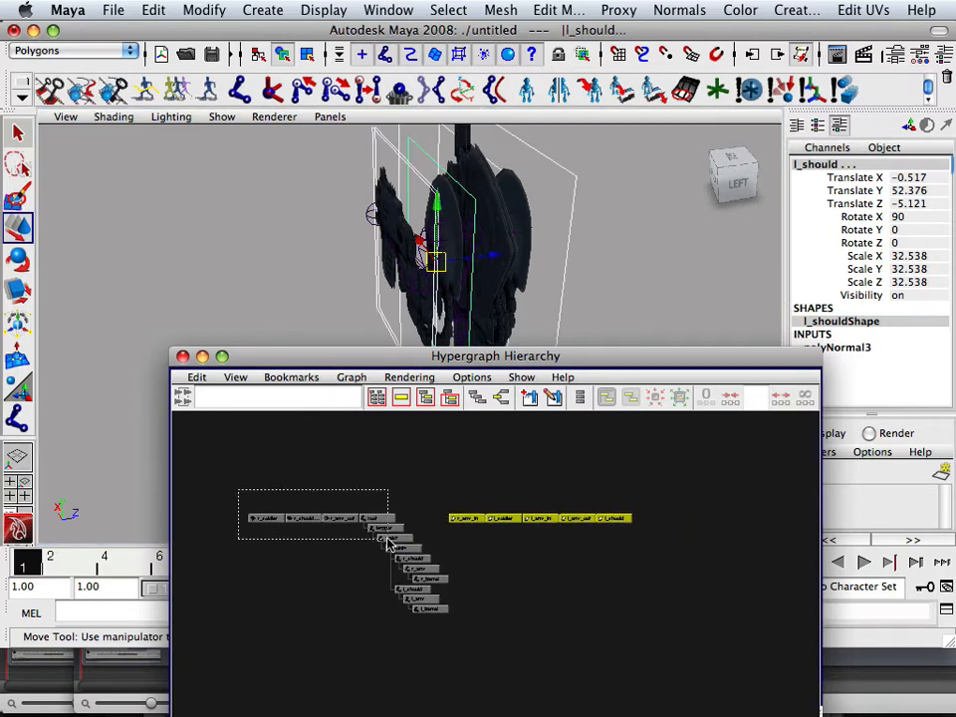
left_click_drag(239, 503, 370, 543, "shift")
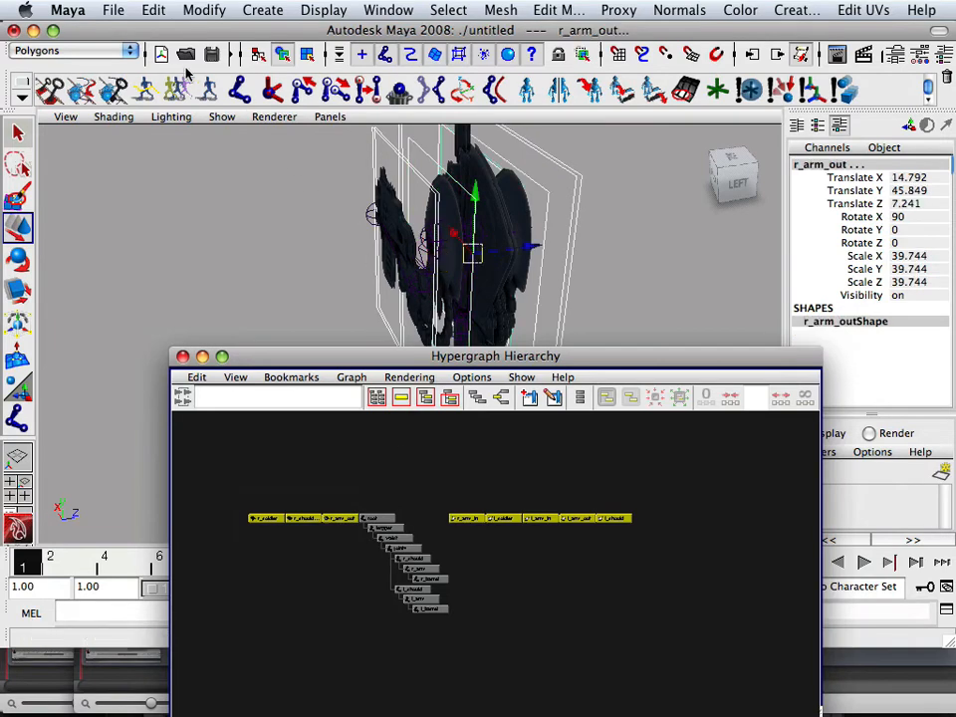
left_click(153, 10)
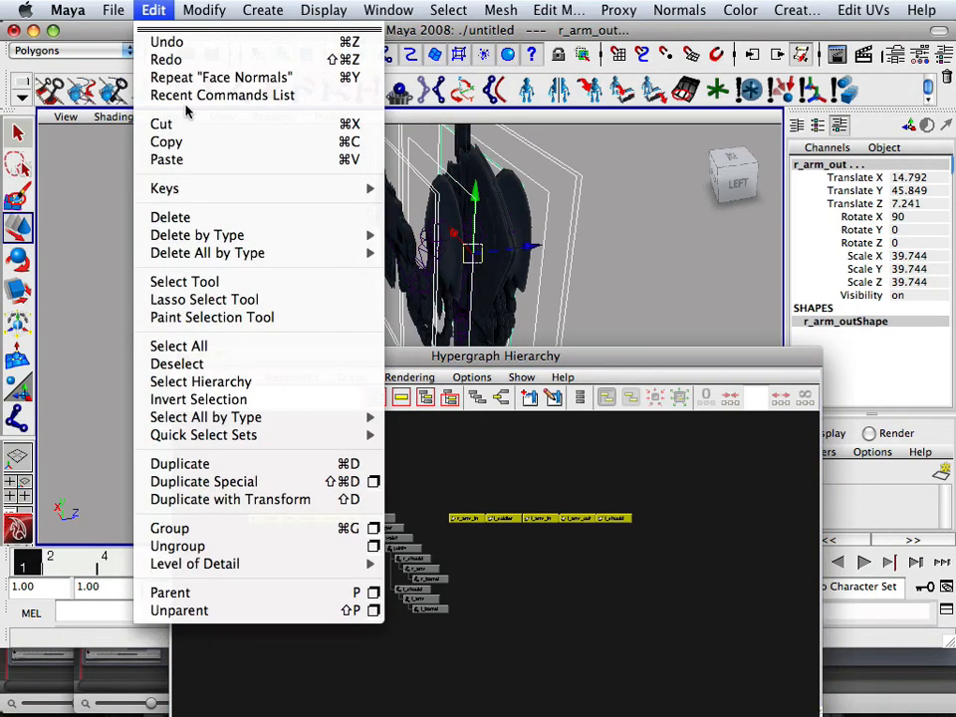
mouse_move(197, 235)
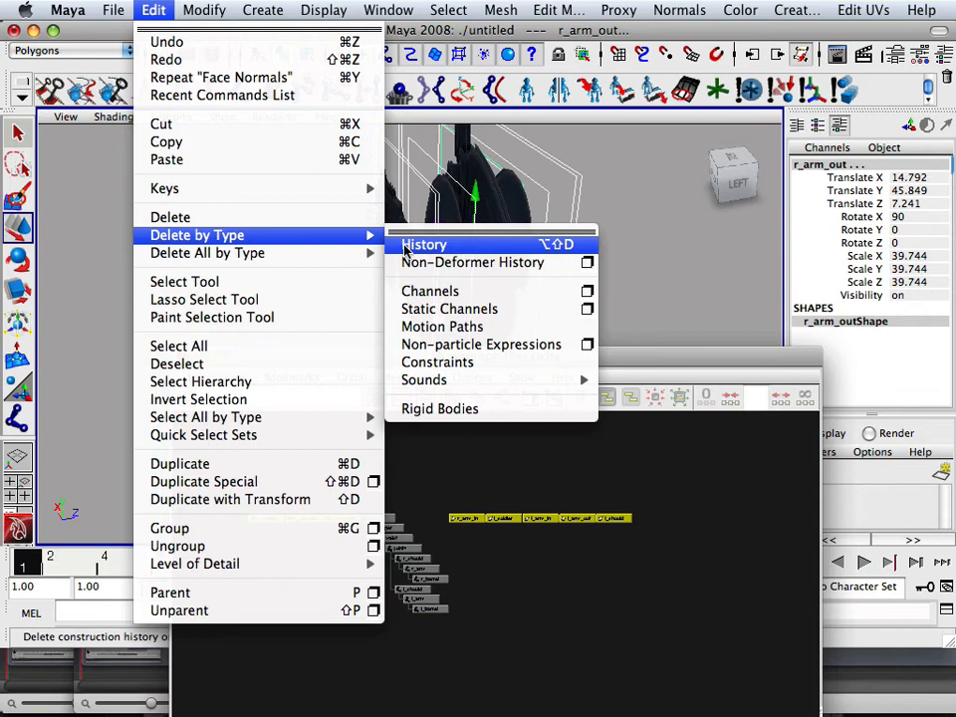
left_click(423, 245)
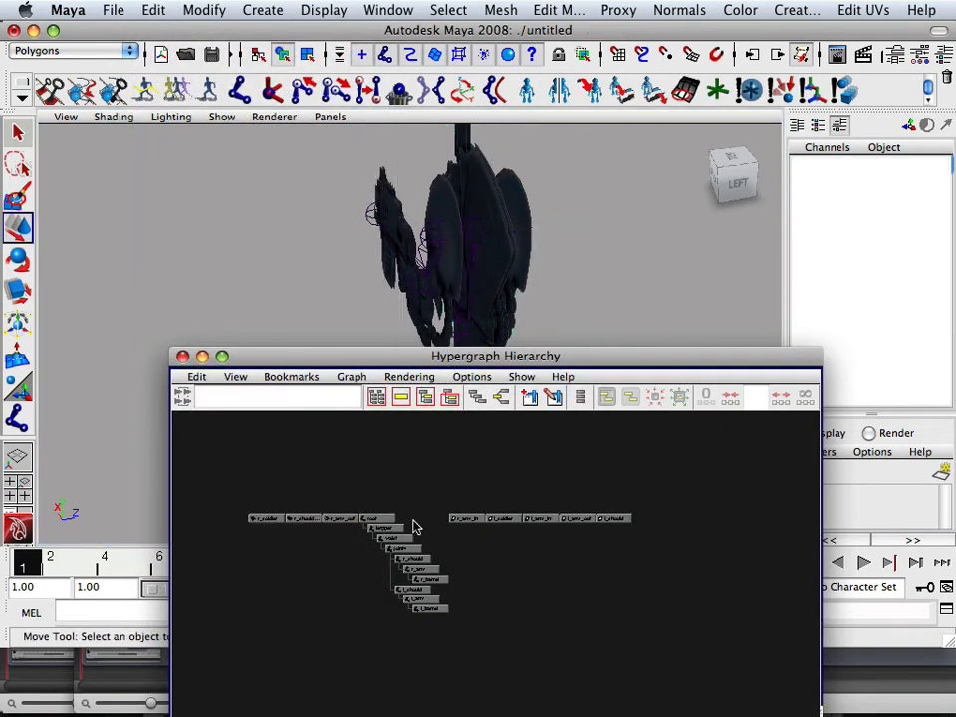
Select the entire joint hierarchy from root through both barrel joints in the Hypergraph.
left_click(376, 519)
left_click(382, 529)
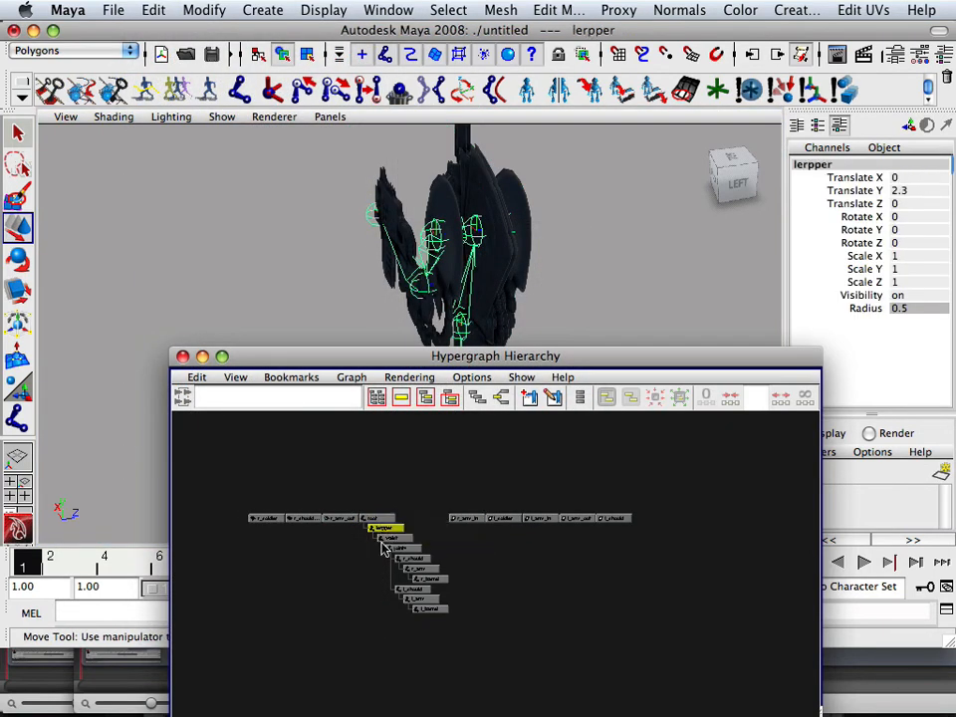
left_click(498, 468)
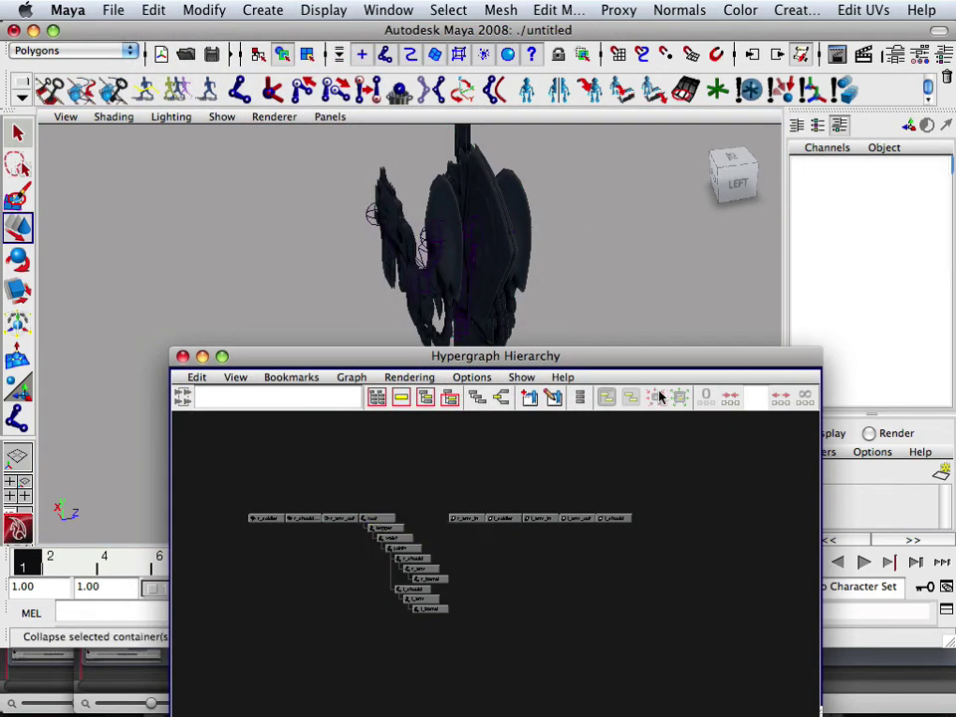
left_click(408, 559)
left_click(426, 578)
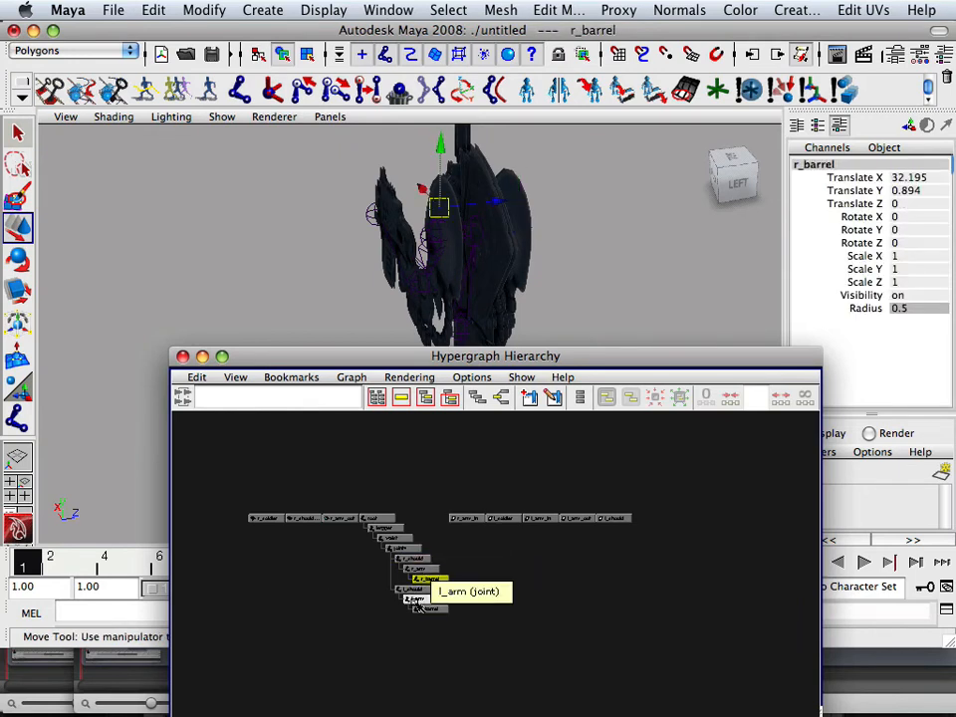
left_click(414, 599)
left_click(426, 609)
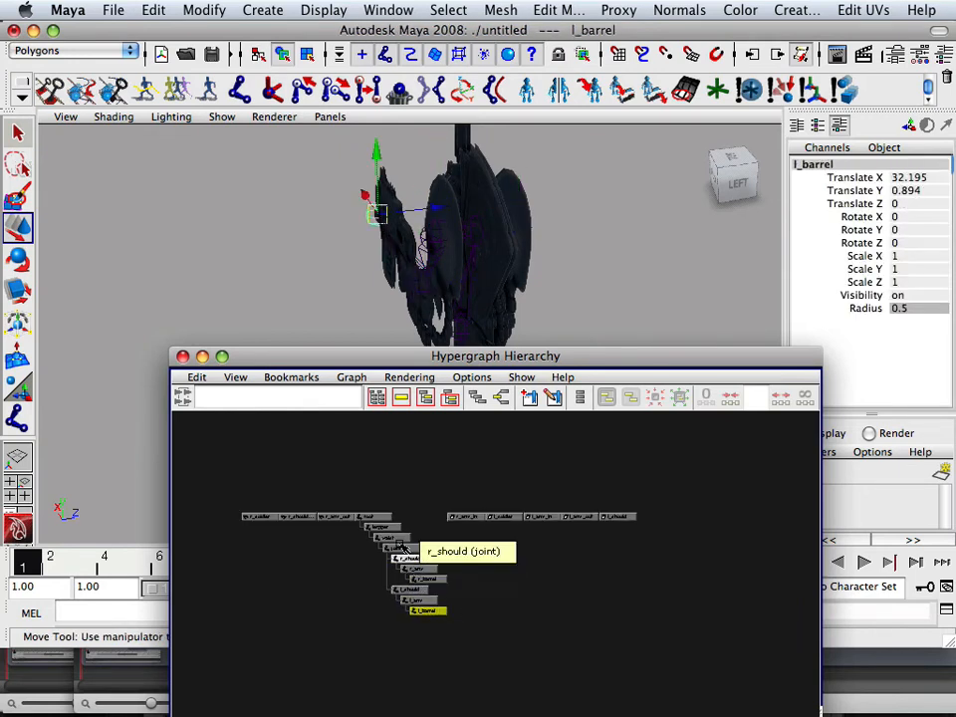
left_click(345, 506)
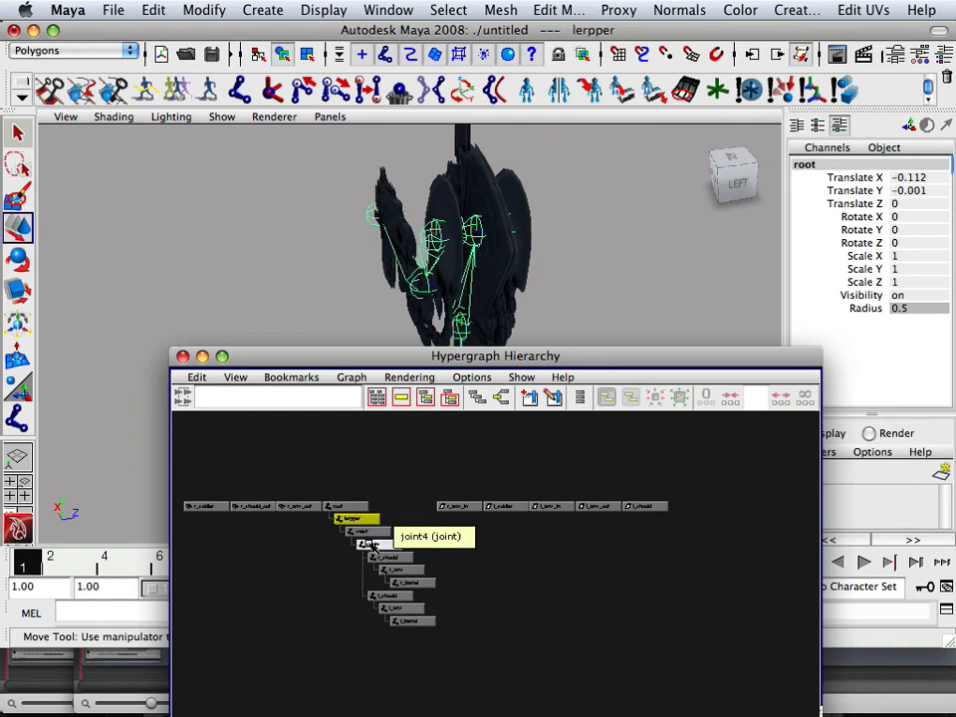
left_click(368, 543)
left_click(386, 628)
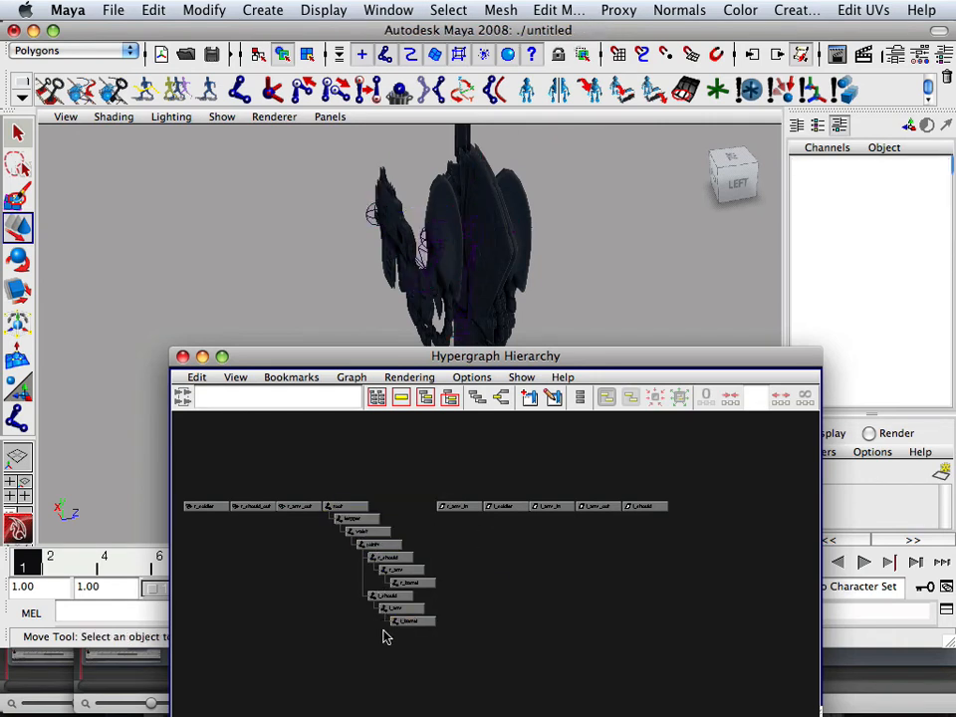
left_click(414, 621)
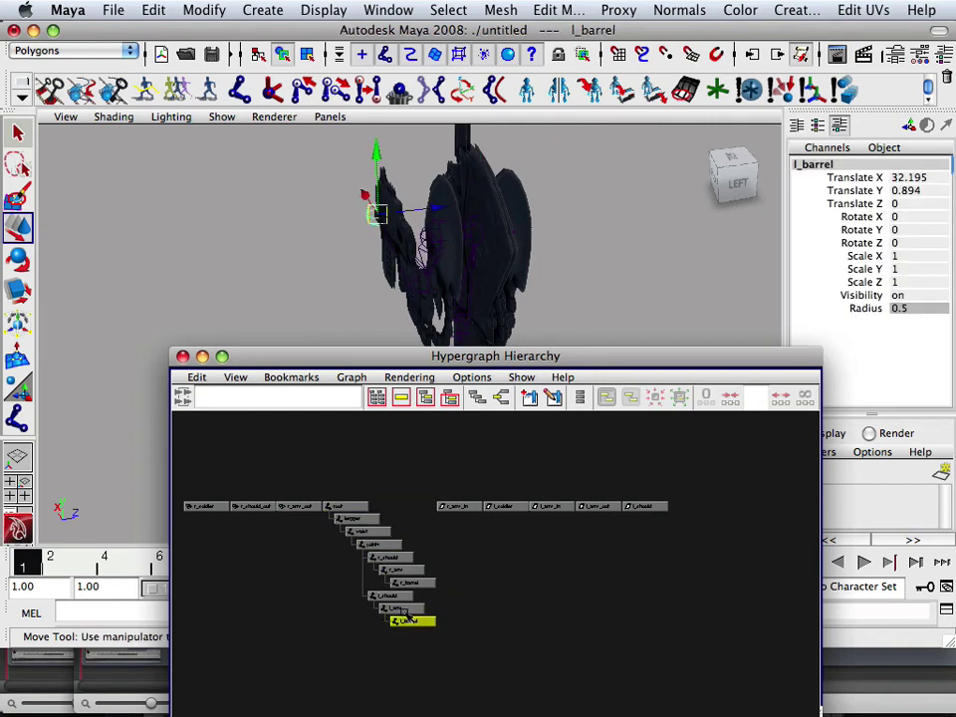
left_click(339, 506)
left_click_drag(319, 493, 498, 573)
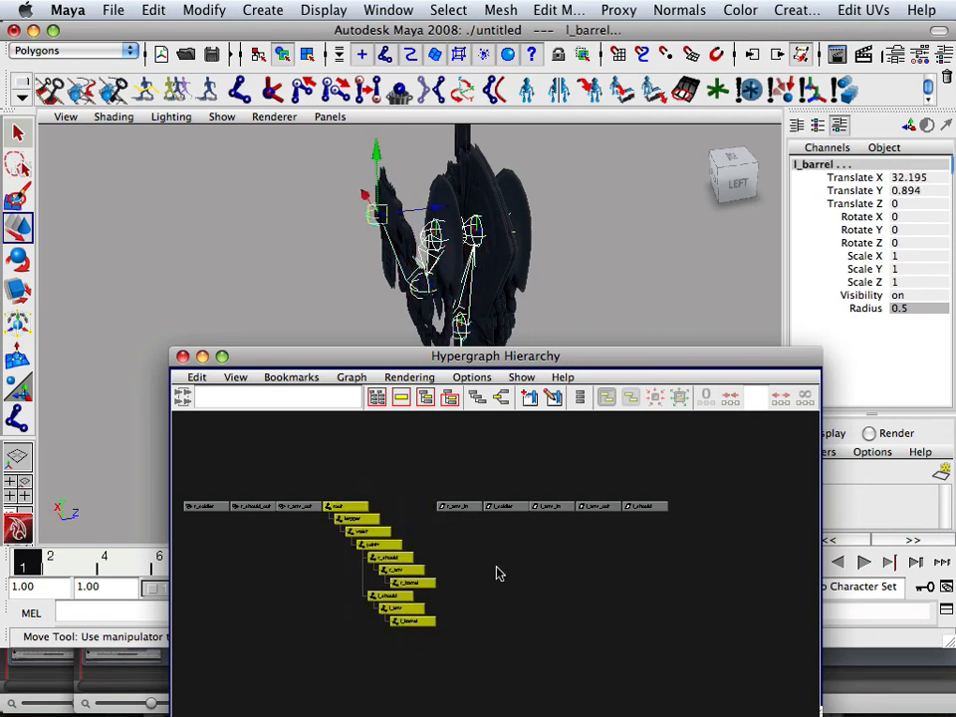
Freeze transformations on the selected joints and deselect them.
left_click(152, 10)
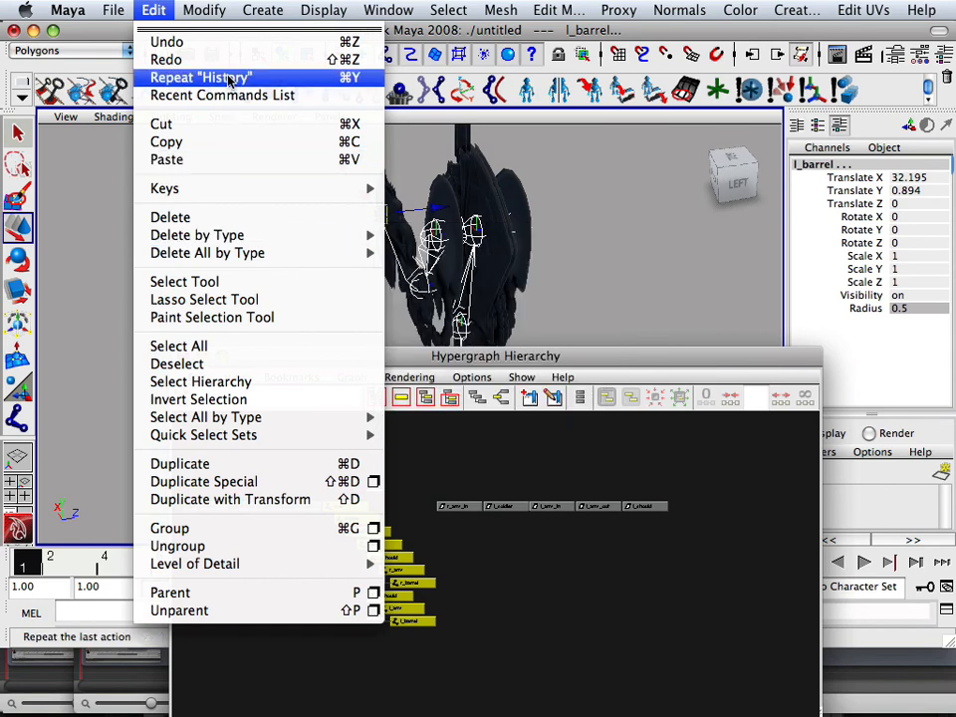
mouse_move(205, 10)
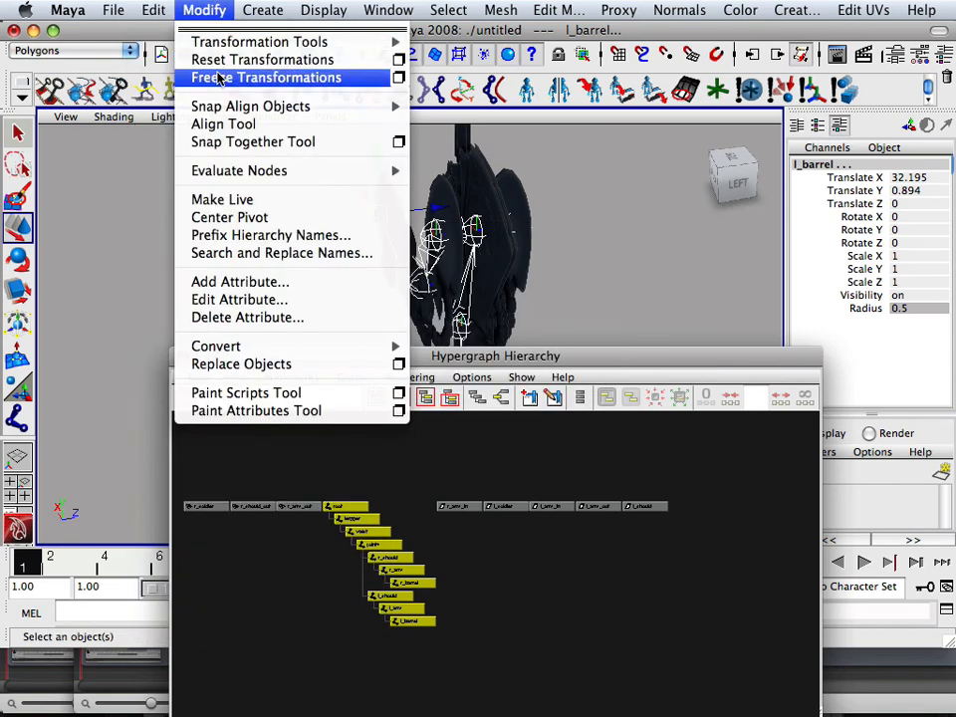
left_click(217, 78)
left_click(403, 523)
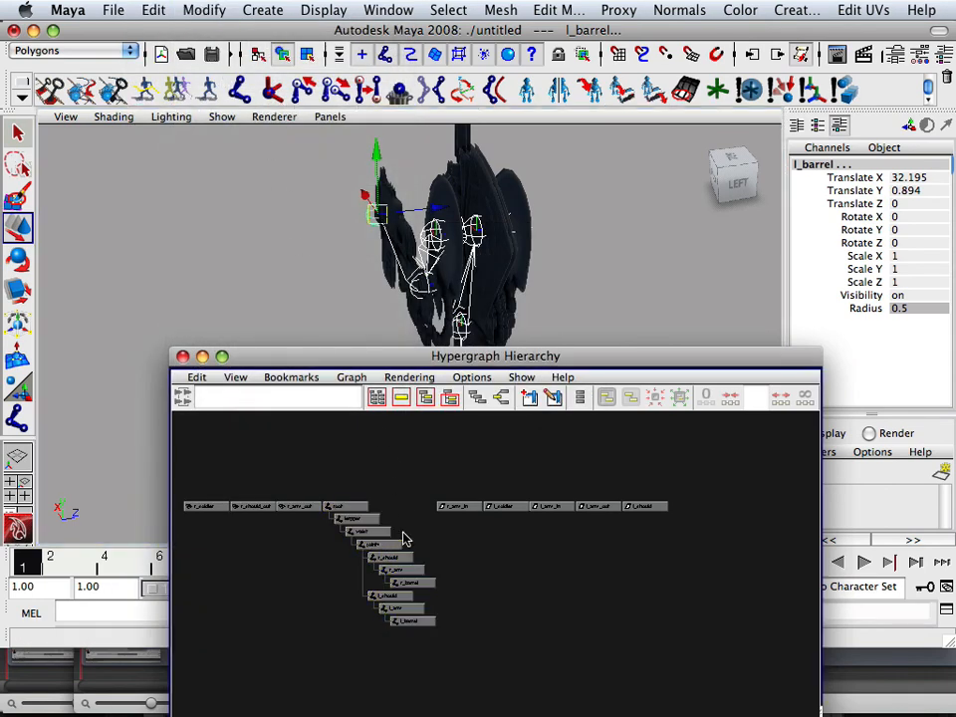
scroll(348, 507, "down", 2)
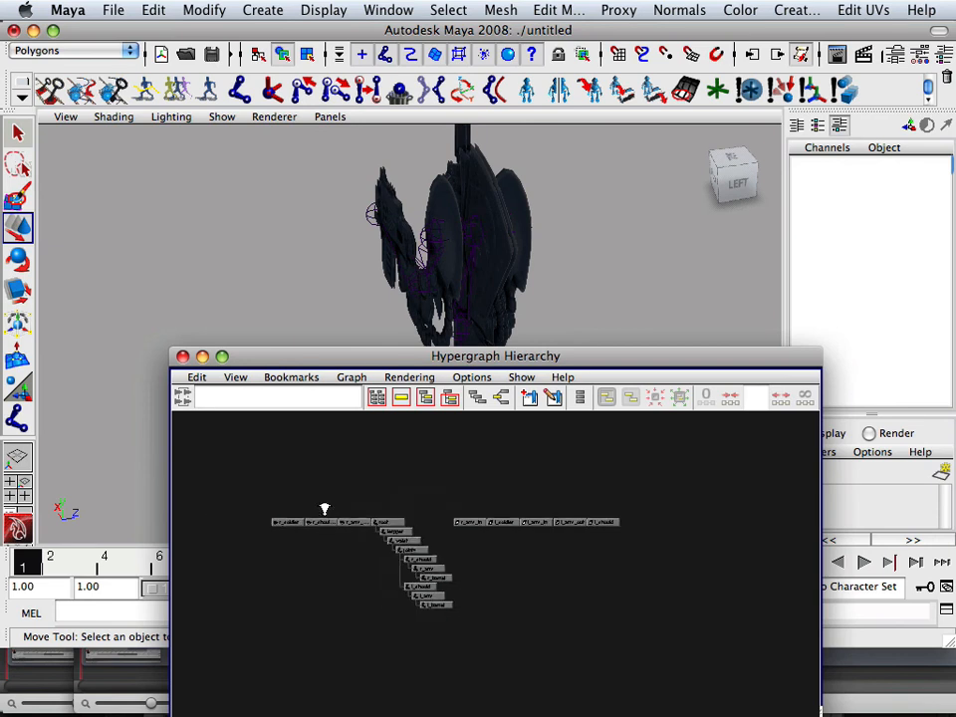
scroll(329, 503, "up", 2)
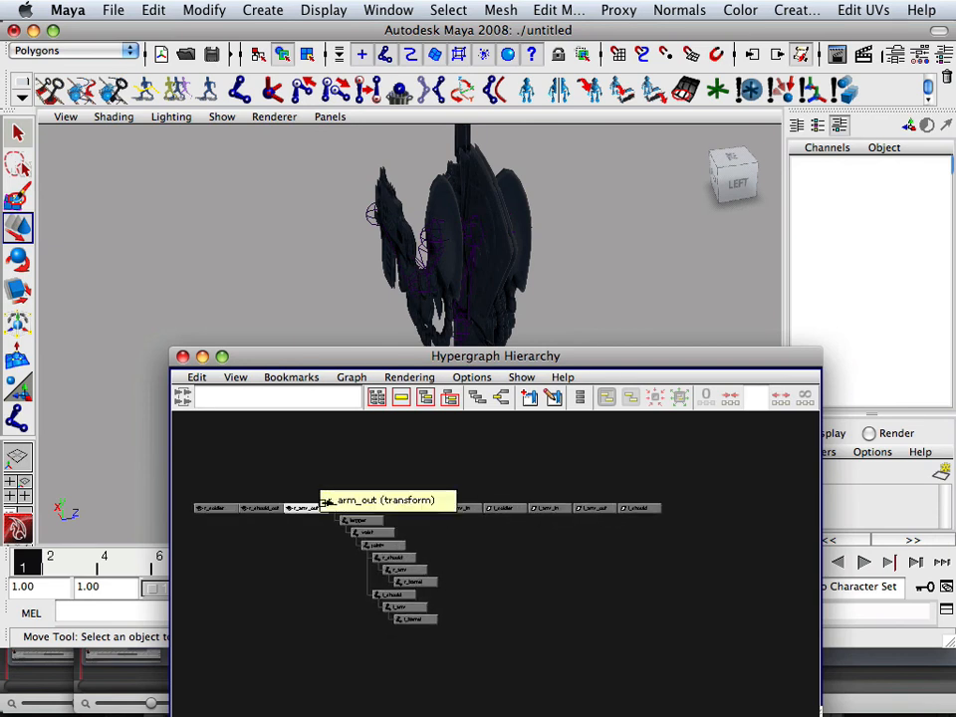